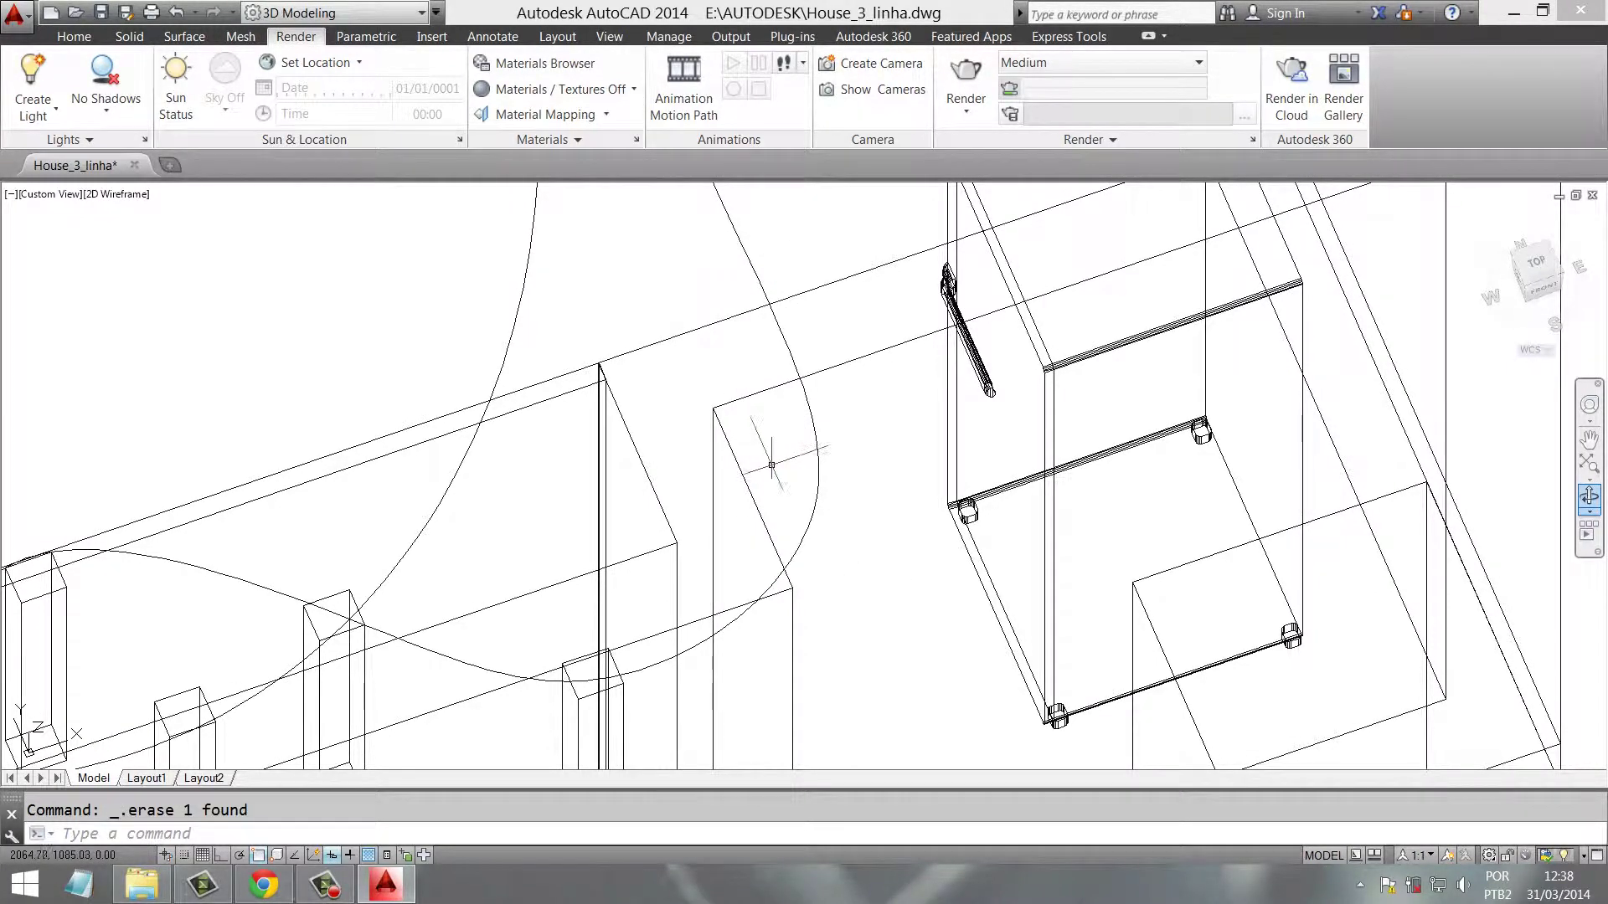
Erase the small tilted box and the middle column box near the curved path
{"action": "scroll", "coordinate": [771, 465], "scroll_direction": "up", "scroll_amount": 5}
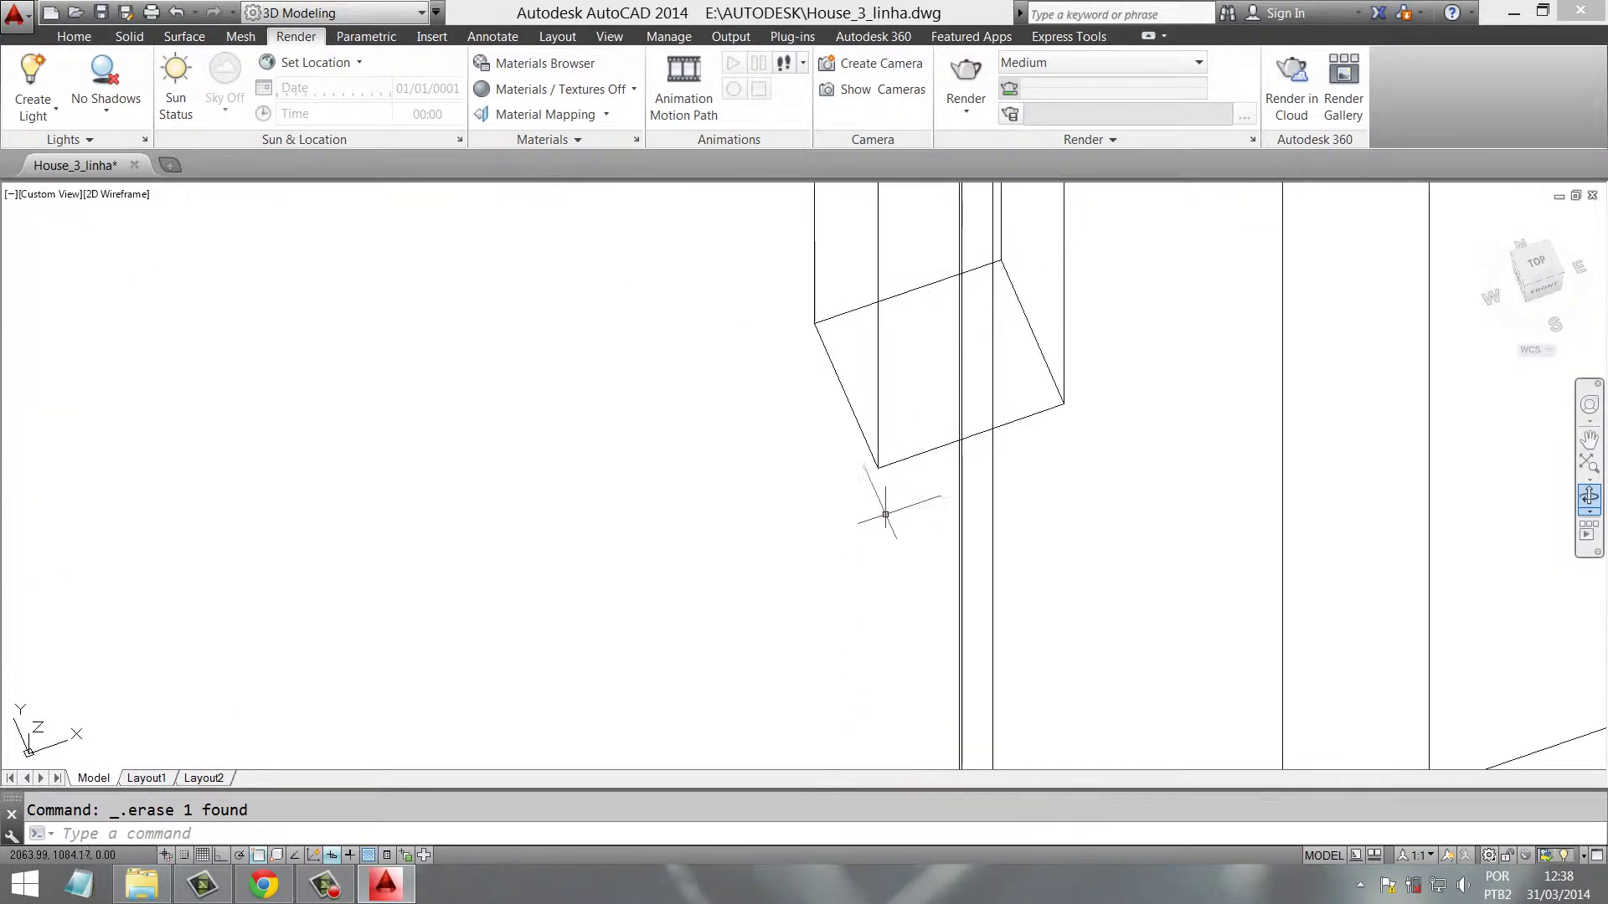
{"action": "left_click", "coordinate": [873, 463]}
{"action": "scroll", "coordinate": [895, 545], "scroll_direction": "down", "scroll_amount": 3}
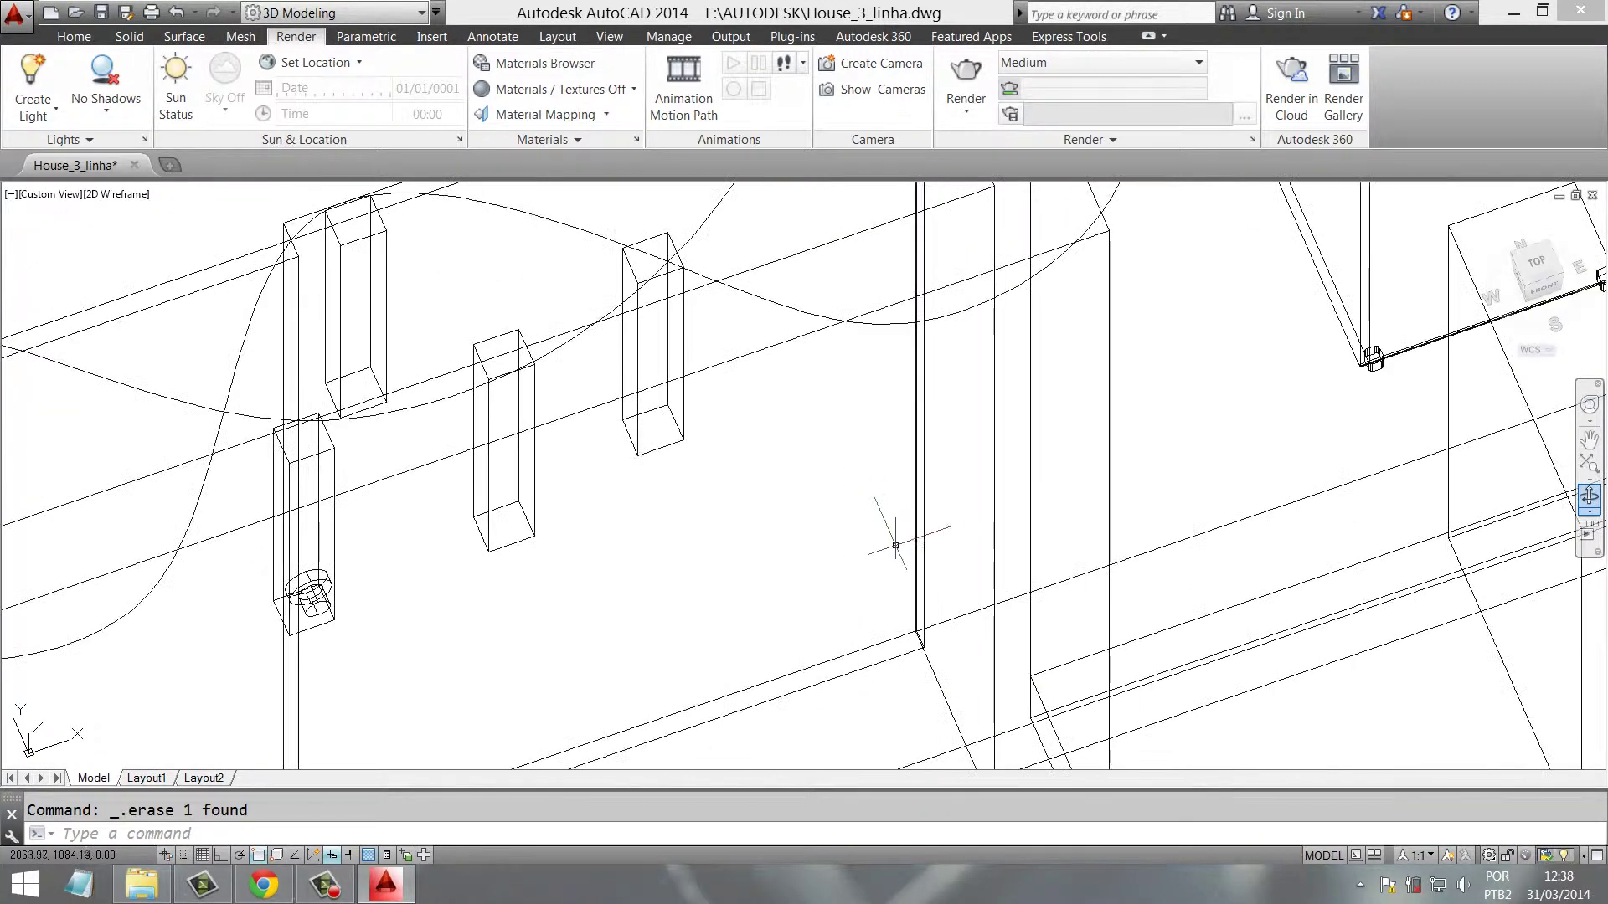
{"action": "left_click", "coordinate": [596, 546]}
{"action": "left_click", "coordinate": [494, 540]}
{"action": "key", "text": "Delete"}
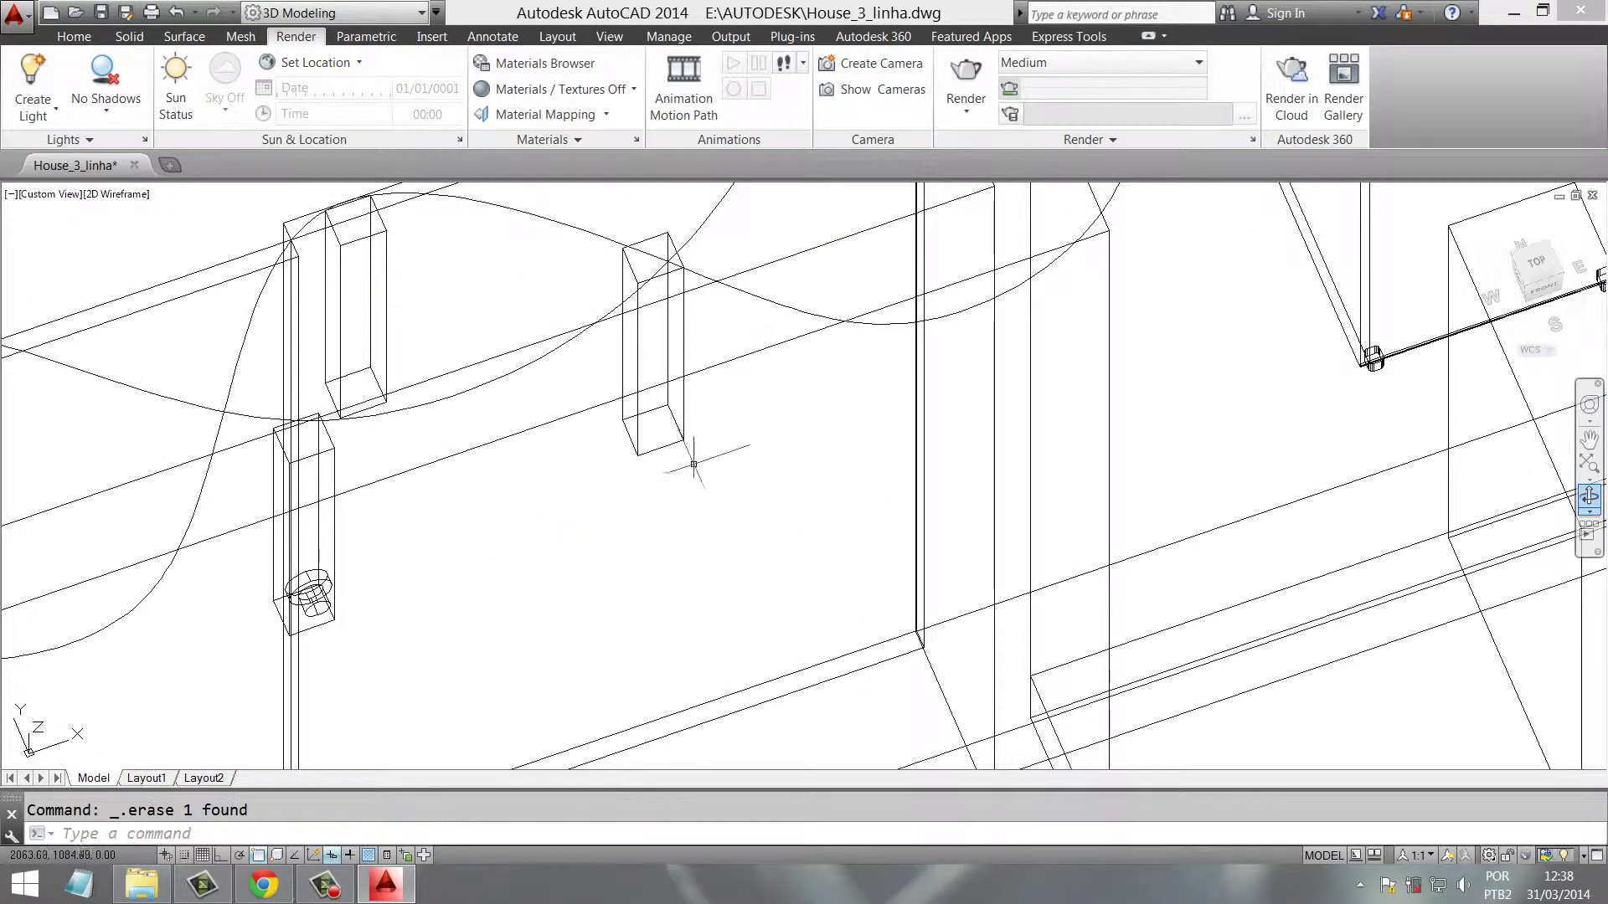
Erase the second middle column and the upper column box
{"action": "left_click", "coordinate": [700, 445]}
{"action": "left_click", "coordinate": [669, 402]}
{"action": "key", "text": "Delete"}
{"action": "middle_click_drag", "start_coordinate": [406, 536], "coordinate": [741, 512]}
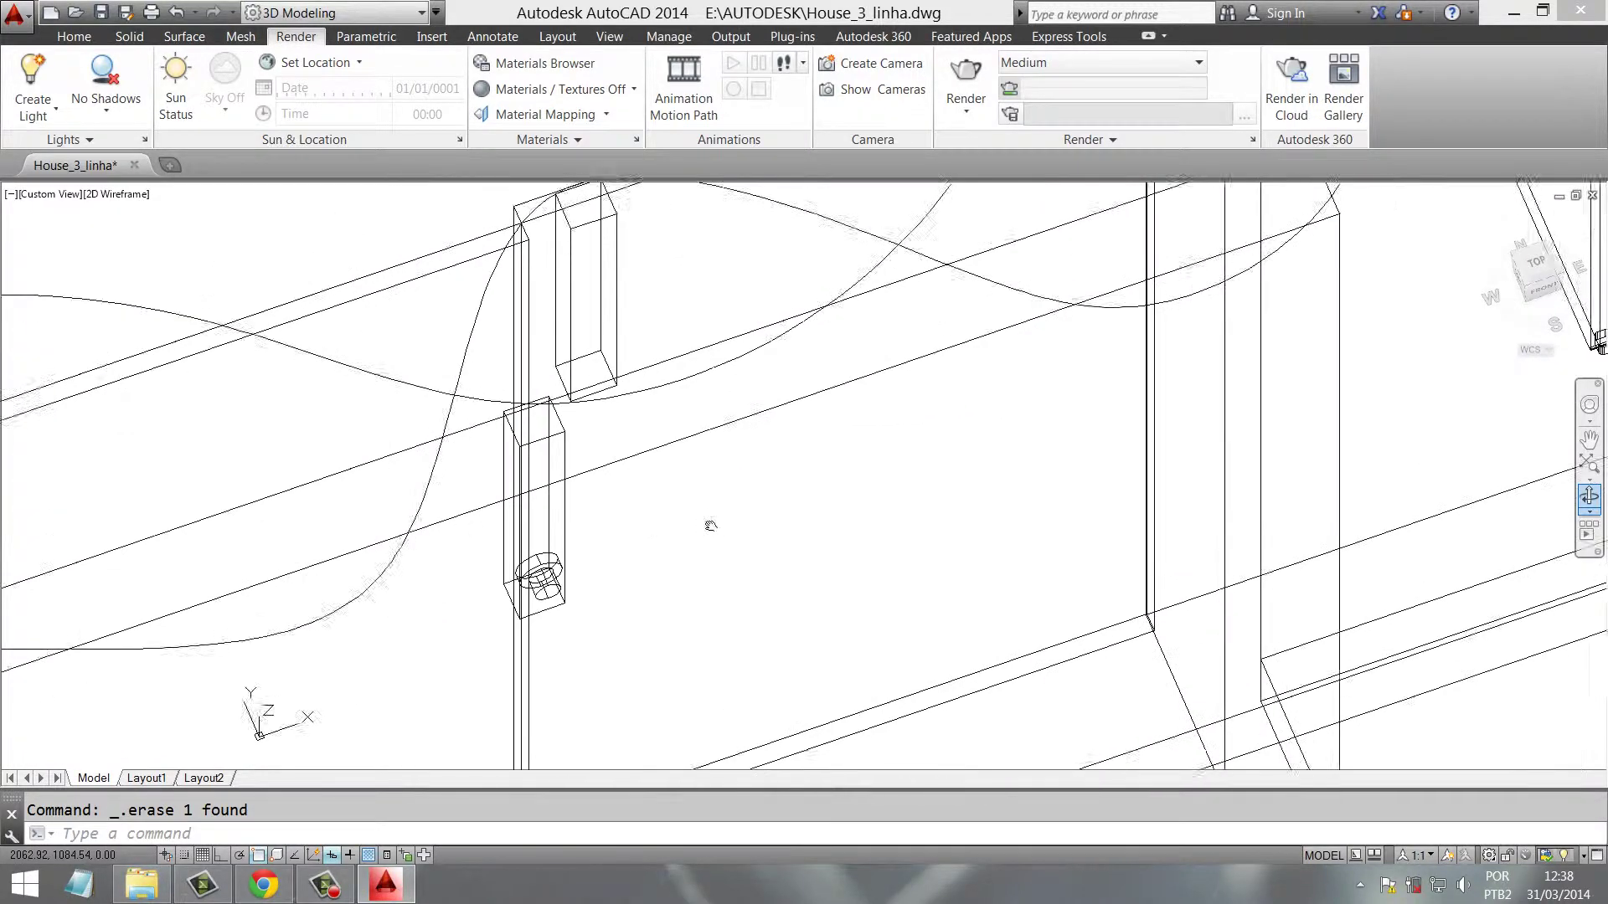
{"action": "left_click", "coordinate": [713, 350]}
{"action": "left_click", "coordinate": [658, 184]}
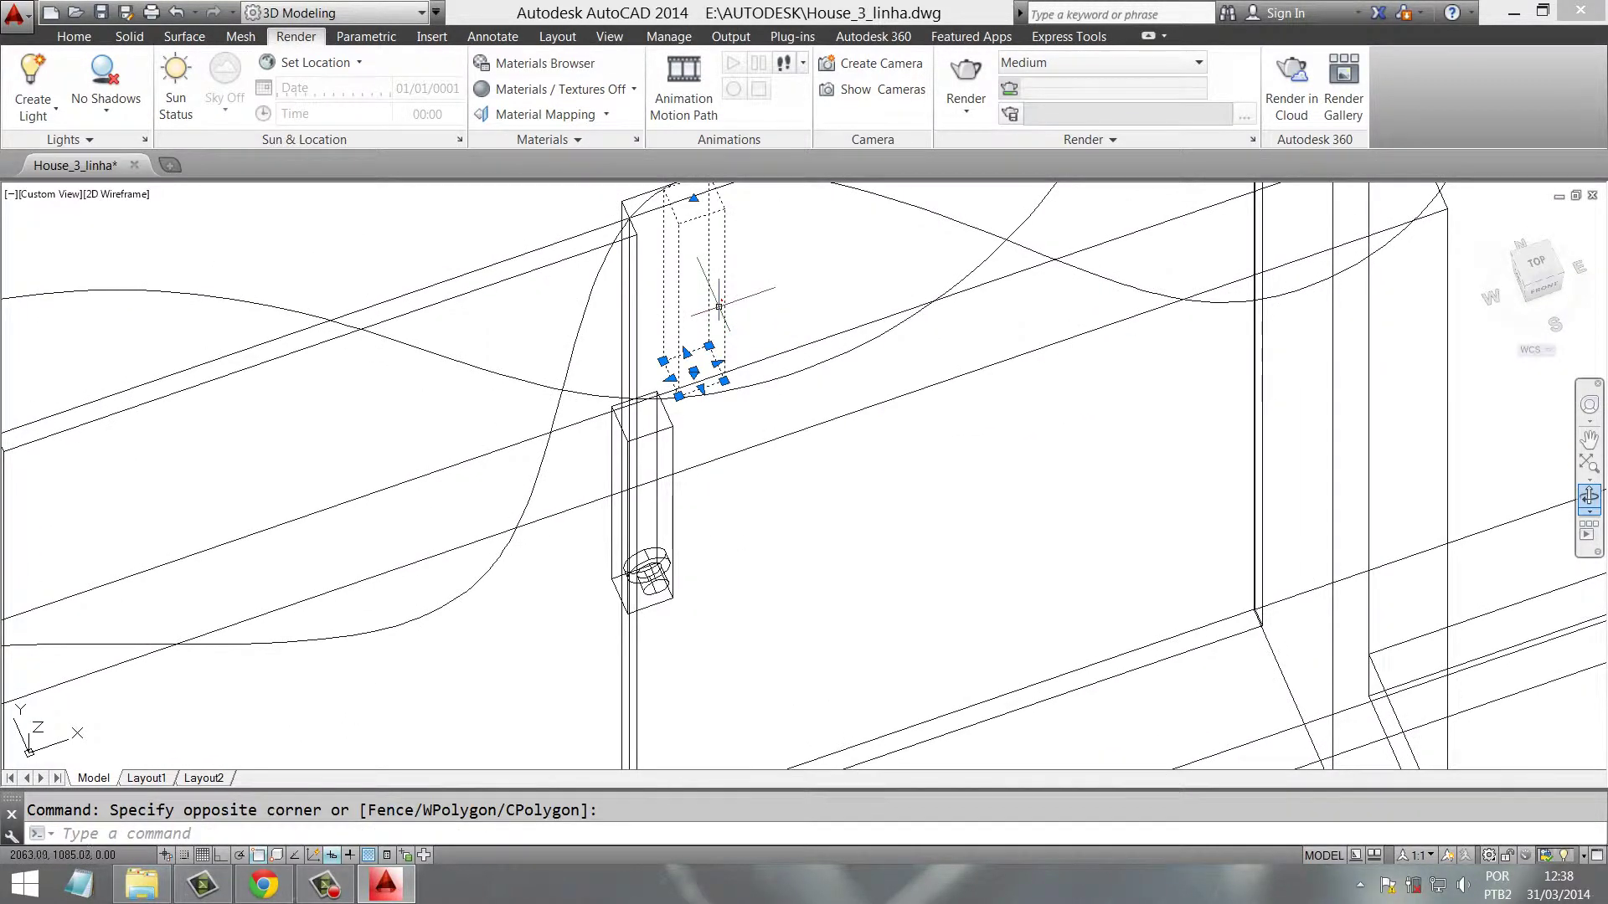
{"action": "key", "text": "Delete"}
Pick objects near the path and zoom in and out to review the remaining layout
{"action": "scroll", "coordinate": [677, 433], "scroll_direction": "up", "scroll_amount": 5}
{"action": "left_click", "coordinate": [698, 522]}
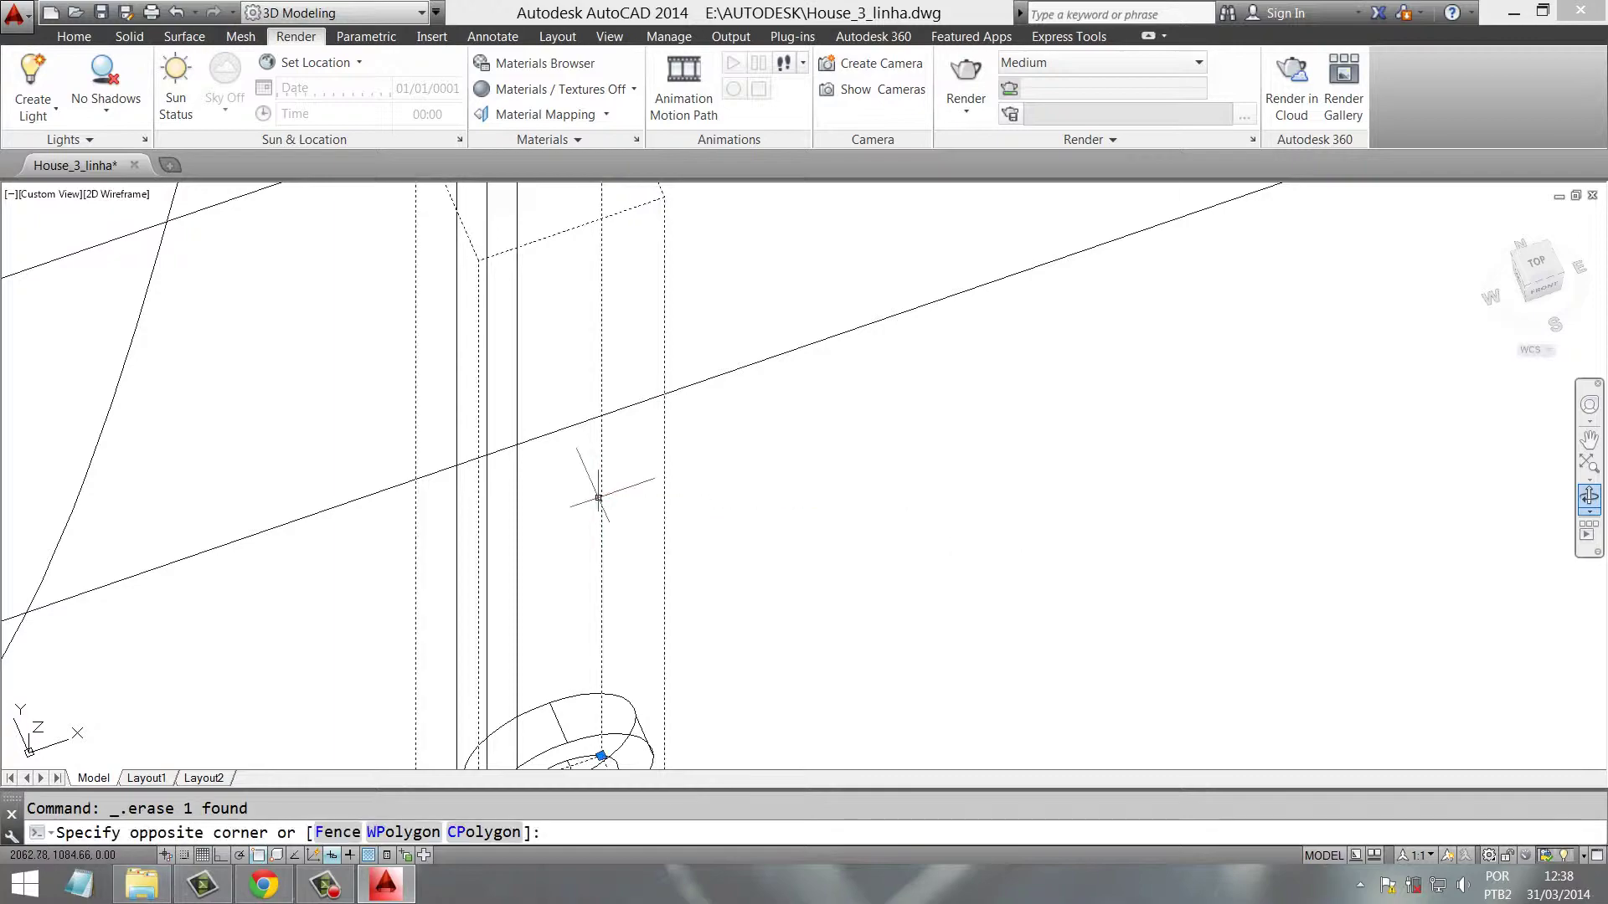
{"action": "left_click", "coordinate": [775, 539]}
{"action": "scroll", "coordinate": [759, 581], "scroll_direction": "down", "scroll_amount": 3}
{"action": "scroll", "coordinate": [775, 578], "scroll_direction": "down", "scroll_amount": 2}
{"action": "scroll", "coordinate": [398, 703], "scroll_direction": "down", "scroll_amount": 2}
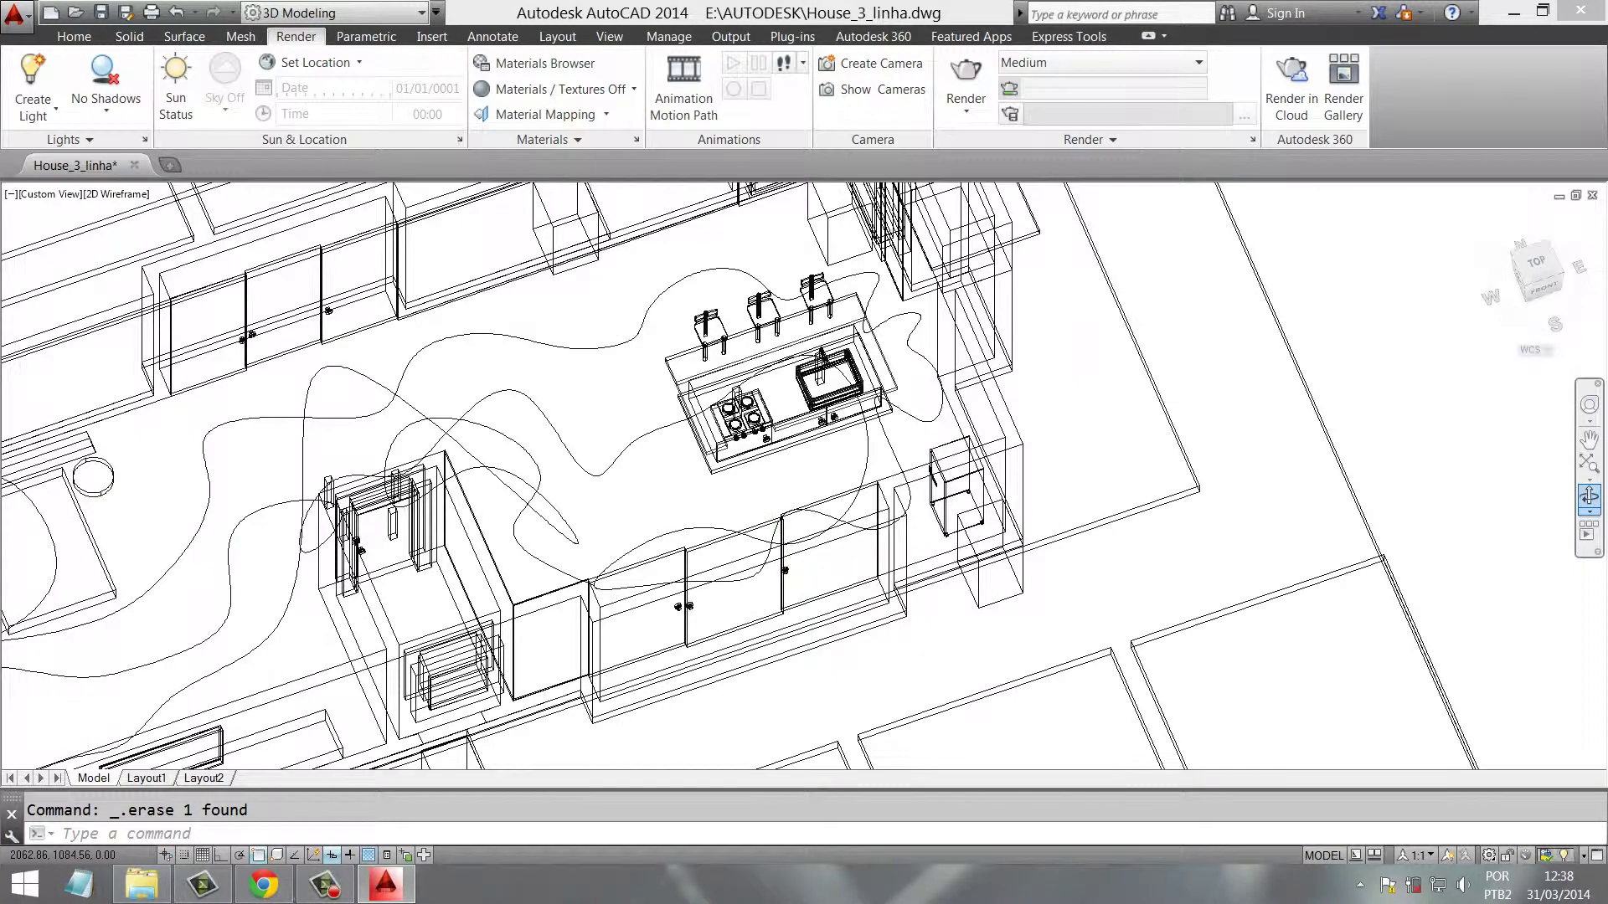
{"action": "scroll", "coordinate": [398, 703], "scroll_direction": "down", "scroll_amount": 2}
{"action": "scroll", "coordinate": [398, 703], "scroll_direction": "up", "scroll_amount": 3}
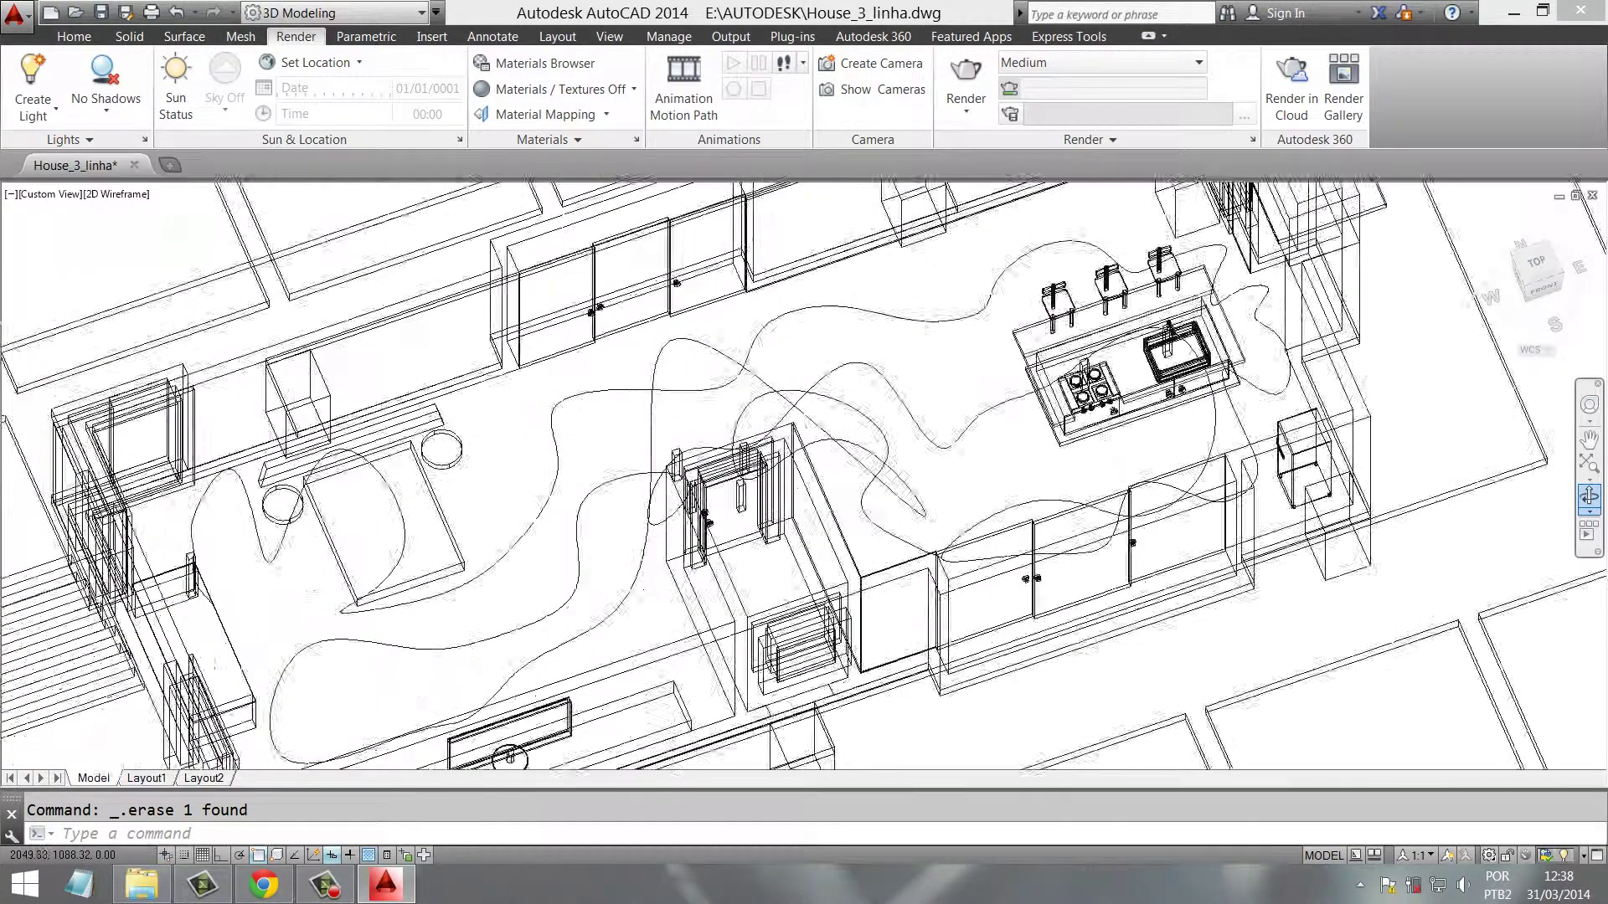
{"action": "scroll", "coordinate": [267, 557], "scroll_direction": "up", "scroll_amount": 3}
{"action": "scroll", "coordinate": [266, 557], "scroll_direction": "up", "scroll_amount": 1}
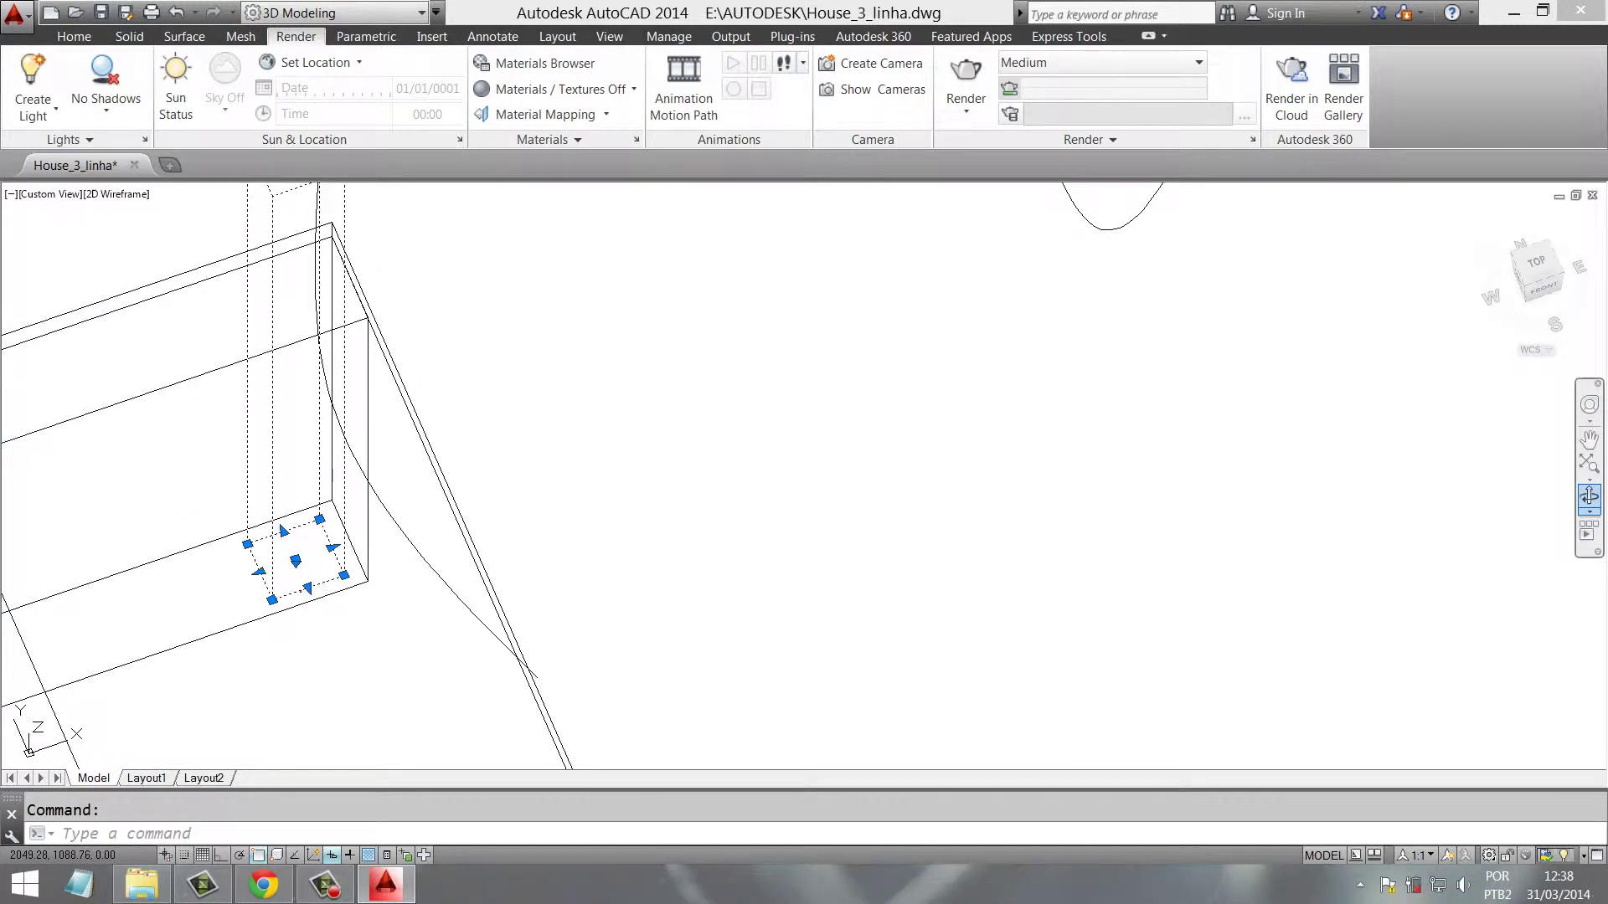
{"action": "scroll", "coordinate": [275, 572], "scroll_direction": "down", "scroll_amount": 3}
{"action": "scroll", "coordinate": [348, 601], "scroll_direction": "down", "scroll_amount": 2}
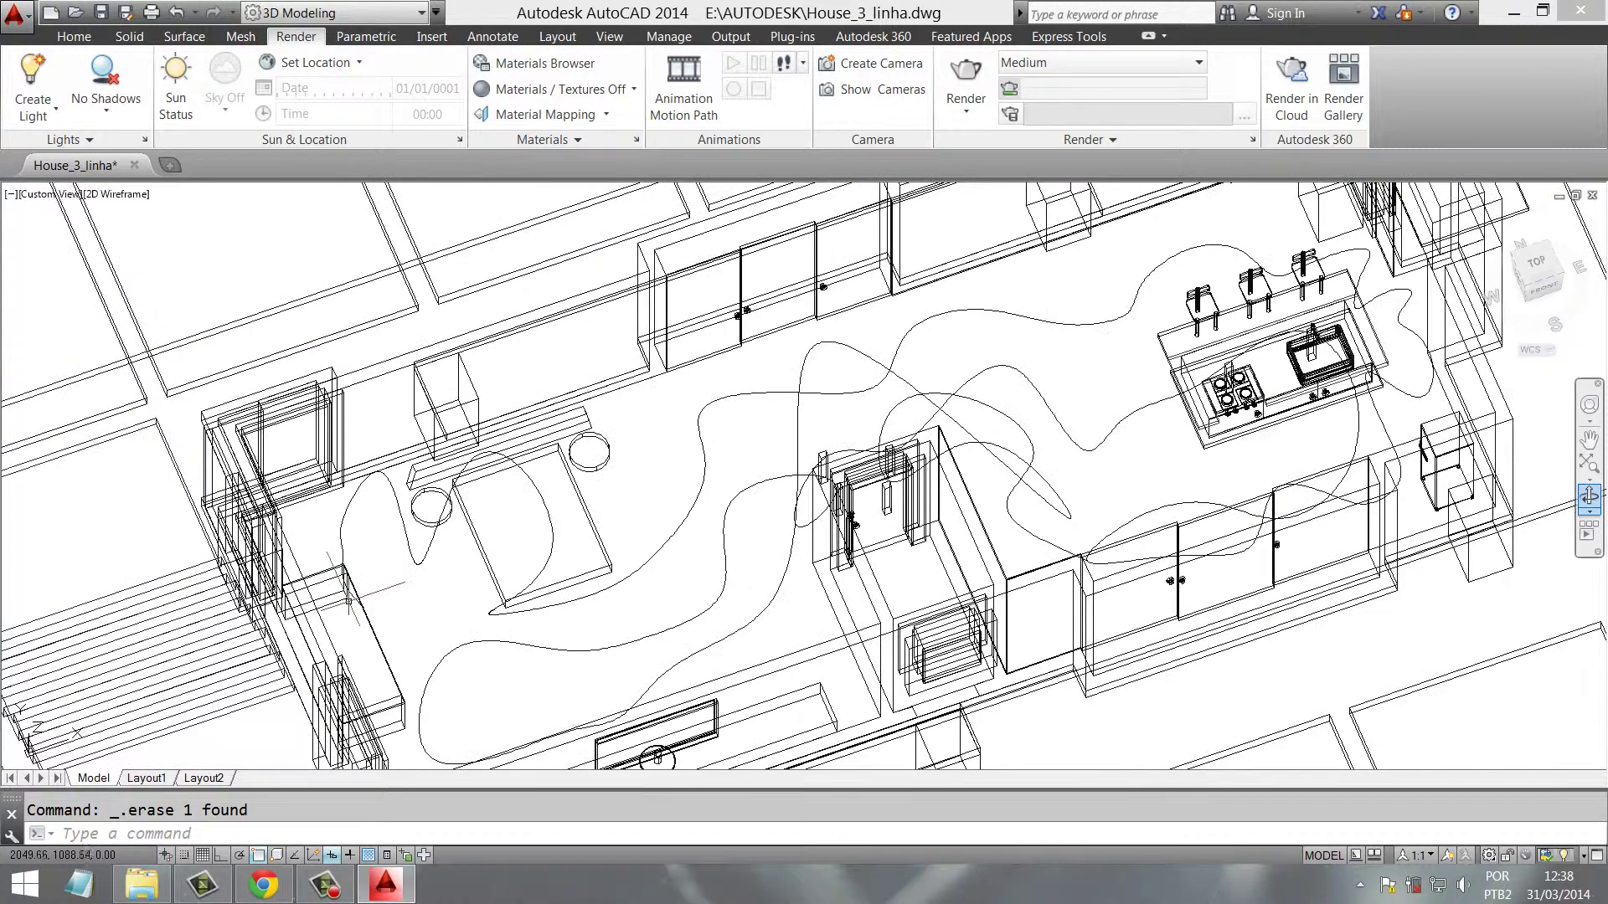
Orbit the kitchen view around the island to inspect the remaining pillars
{"action": "mouse_move", "coordinate": [348, 601]}
{"action": "middle_mouse_down", "text": "shift"}
{"action": "mouse_move", "coordinate": [683, 554]}
{"action": "mouse_move", "coordinate": [650, 510]}
{"action": "middle_mouse_up", "text": "shift"}
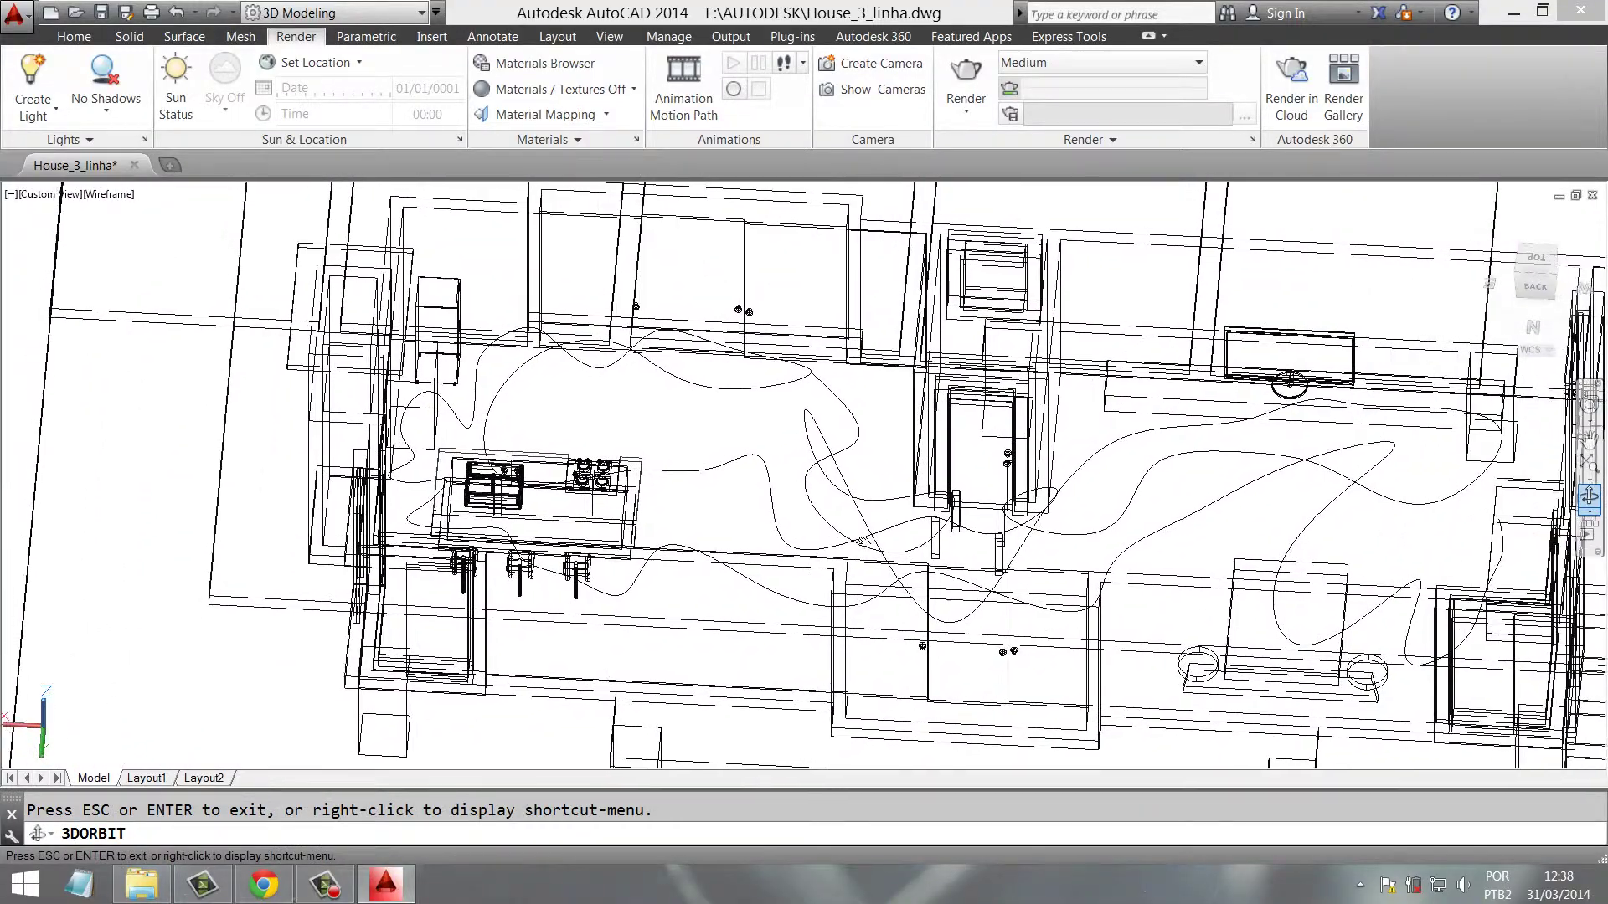
{"action": "middle_click_drag", "start_coordinate": [1115, 493], "coordinate": [558, 506], "text": "shift"}
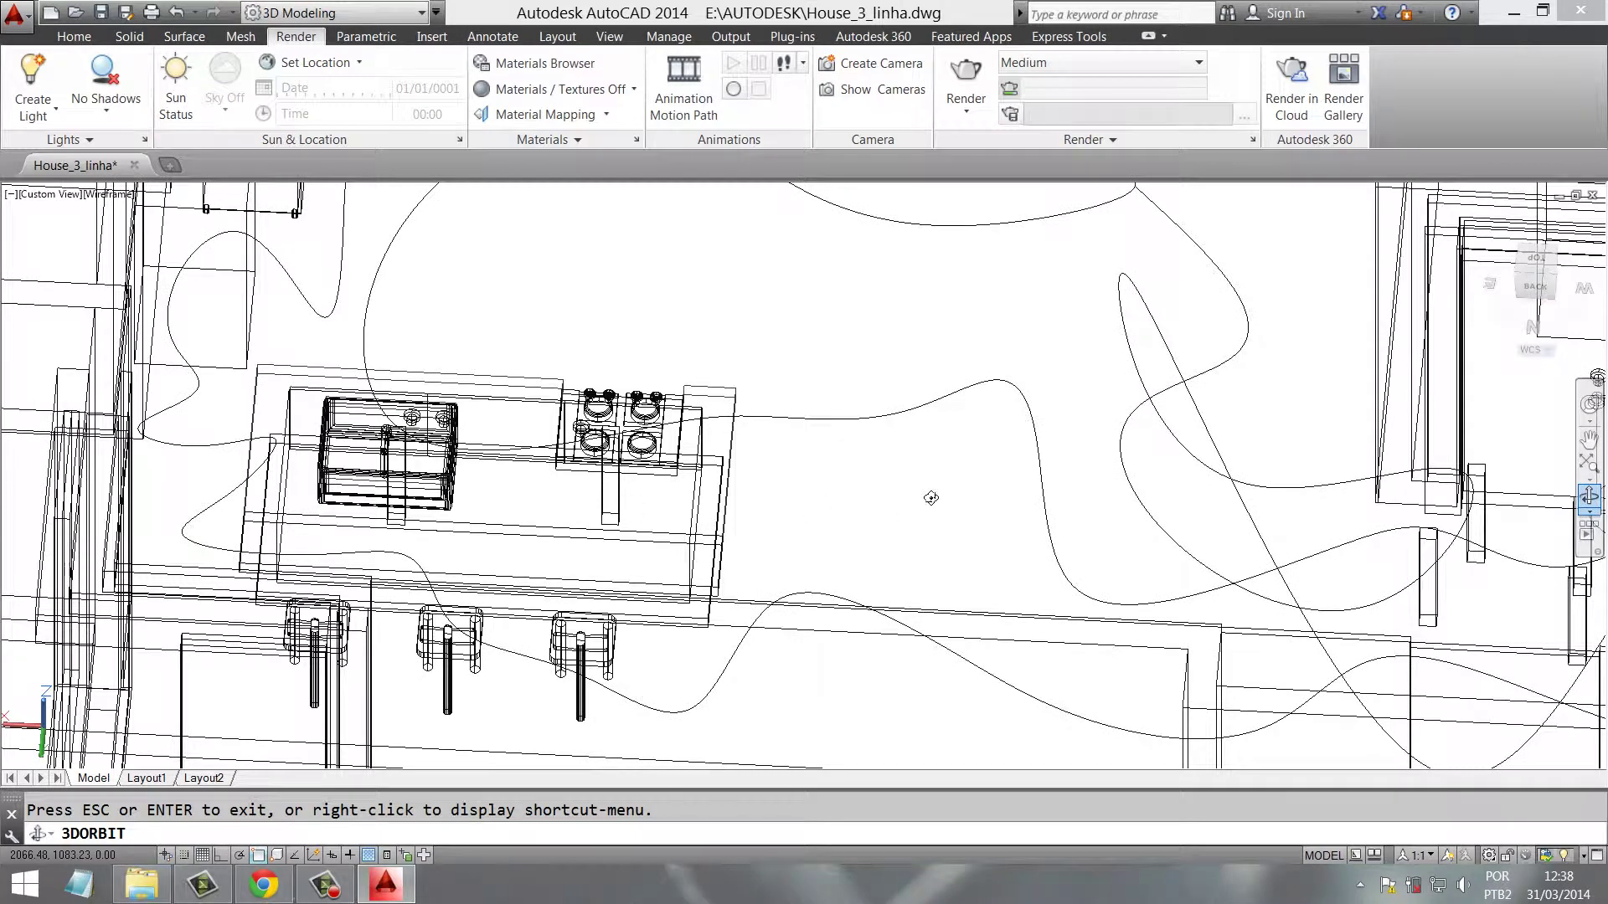
{"action": "middle_click_drag", "start_coordinate": [928, 497], "coordinate": [1081, 540], "text": "shift"}
{"action": "scroll", "coordinate": [470, 530], "scroll_direction": "up", "scroll_amount": 3}
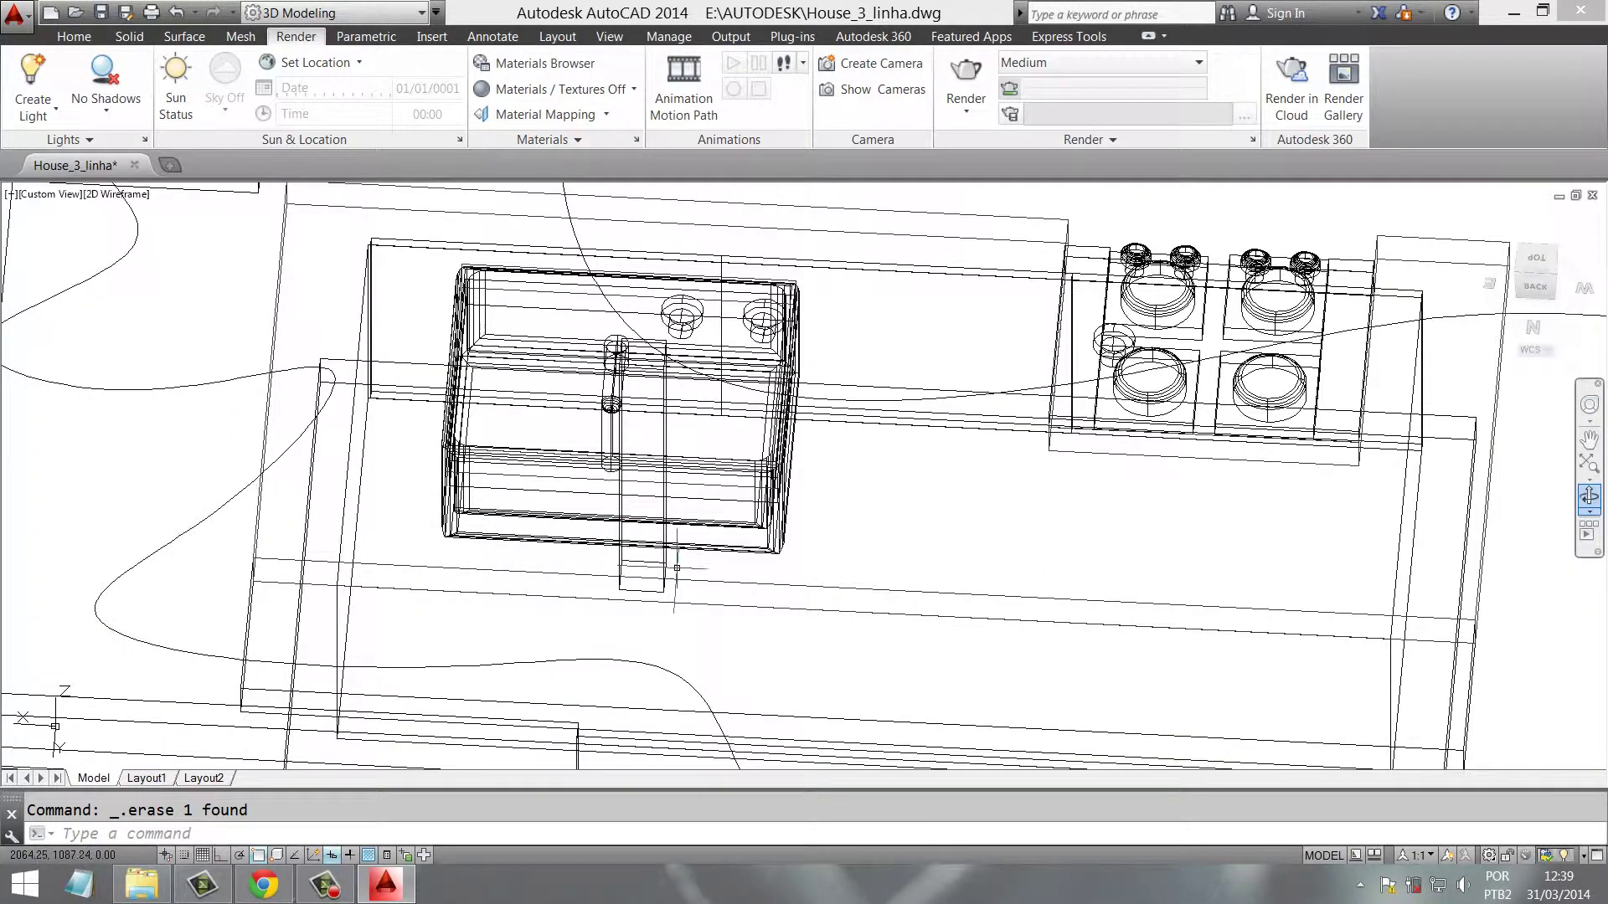
{"action": "scroll", "coordinate": [429, 537], "scroll_direction": "down", "scroll_amount": 4}
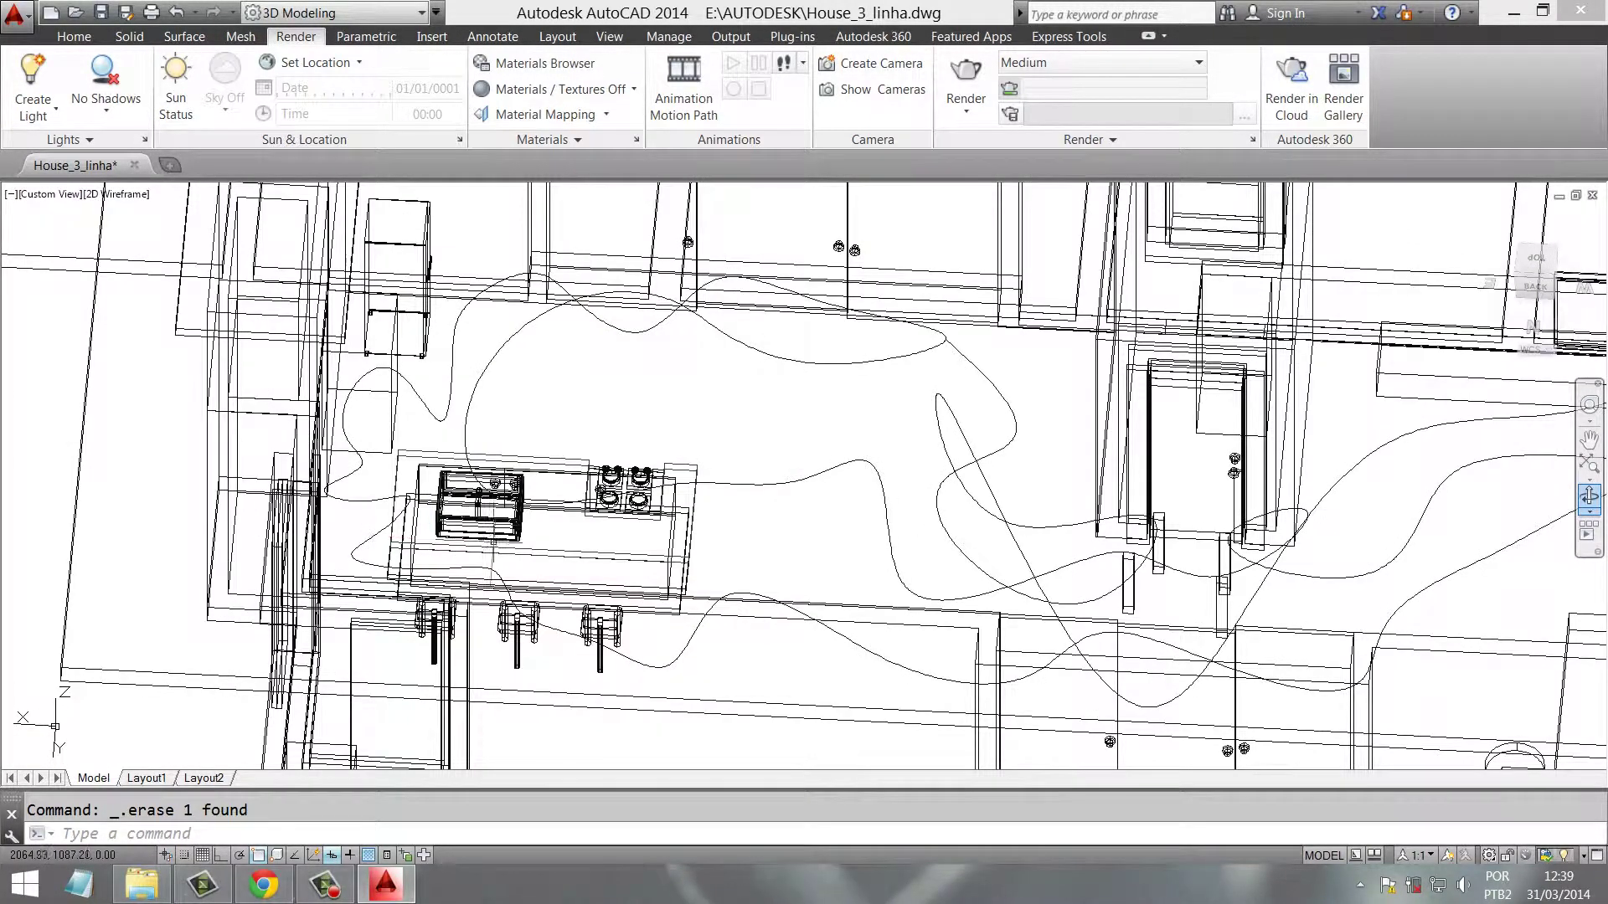
Erase the tall pillar box and one more pillar box near the path
{"action": "middle_click_drag", "start_coordinate": [1013, 565], "coordinate": [569, 548]}
{"action": "scroll", "coordinate": [835, 556], "scroll_direction": "up", "scroll_amount": 5}
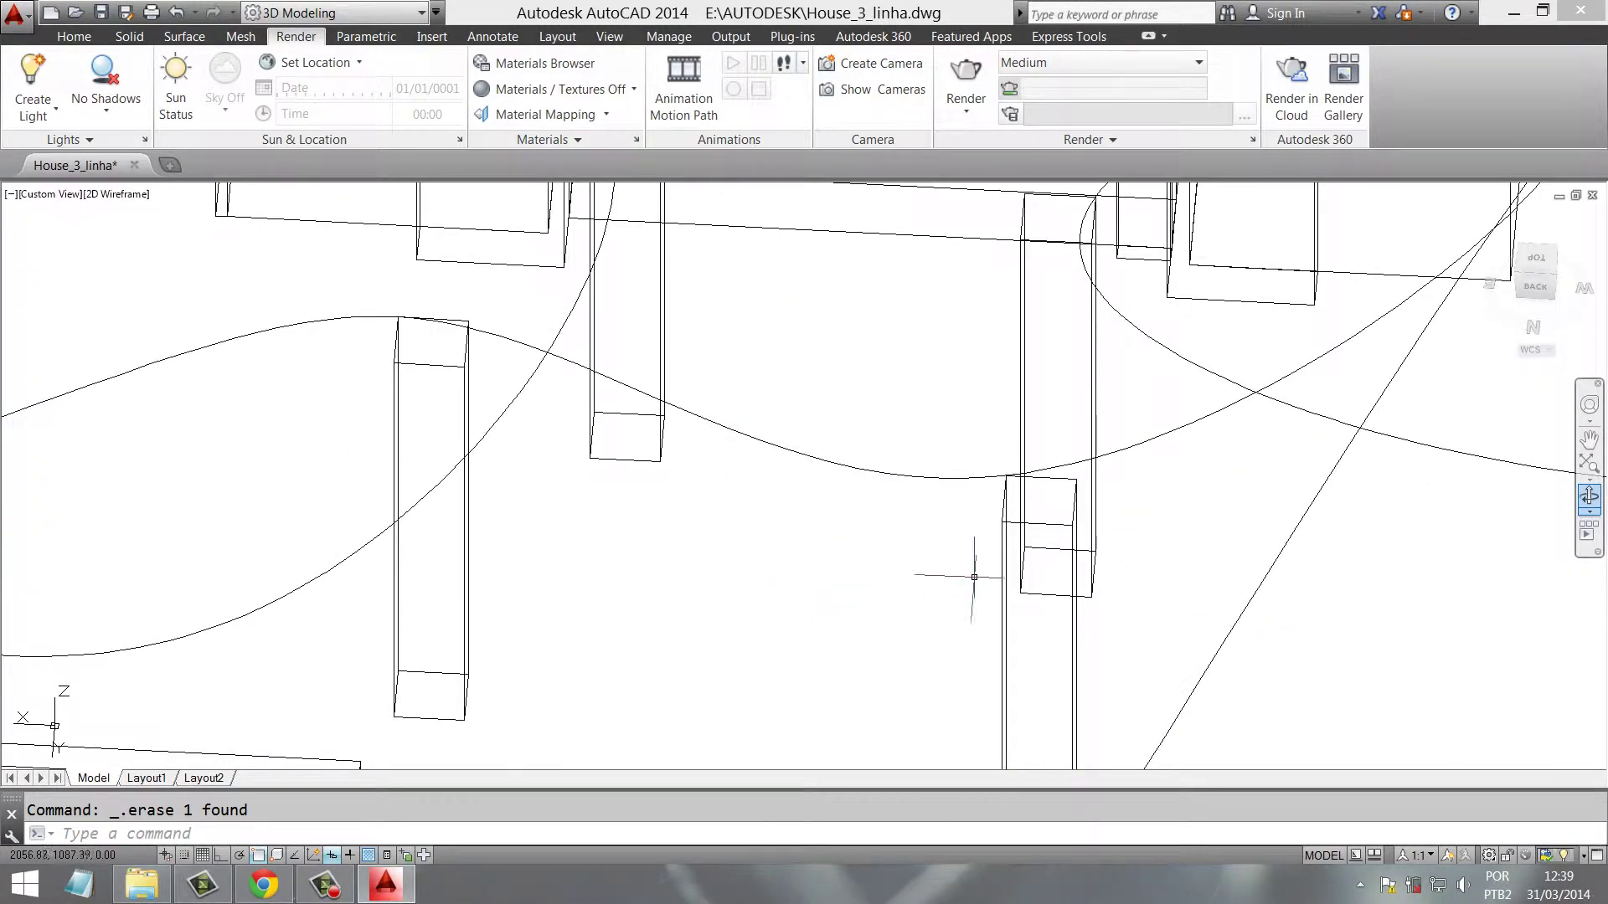
{"action": "left_click", "coordinate": [1079, 538]}
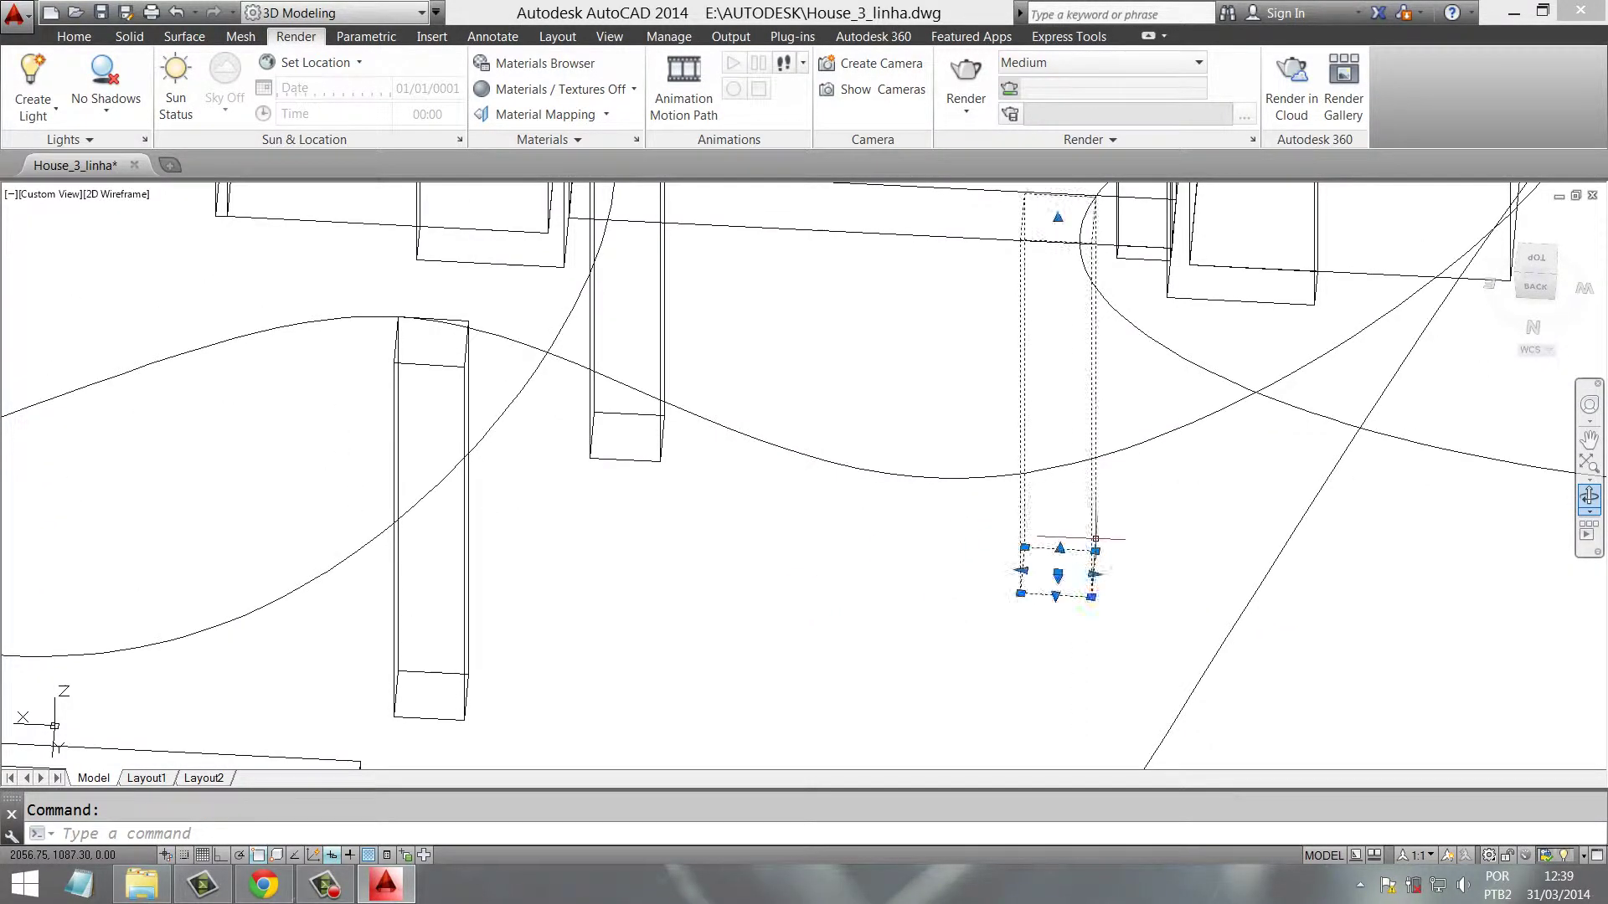
{"action": "key", "text": "Delete"}
{"action": "left_click", "coordinate": [675, 466]}
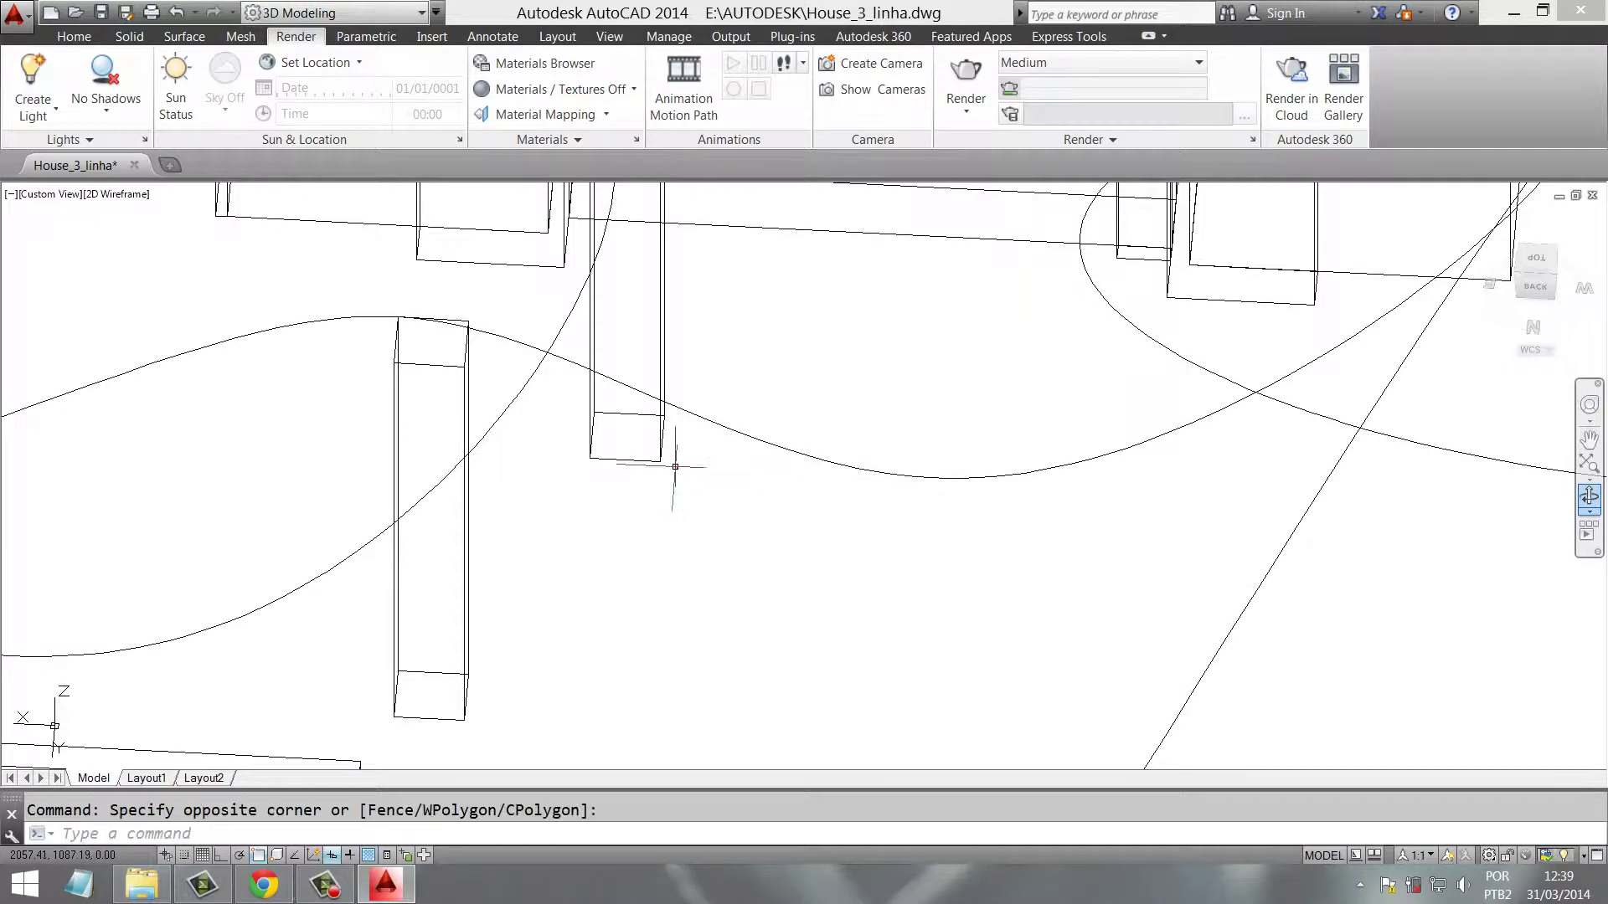
{"action": "left_click", "coordinate": [619, 464]}
{"action": "key", "text": "Delete"}
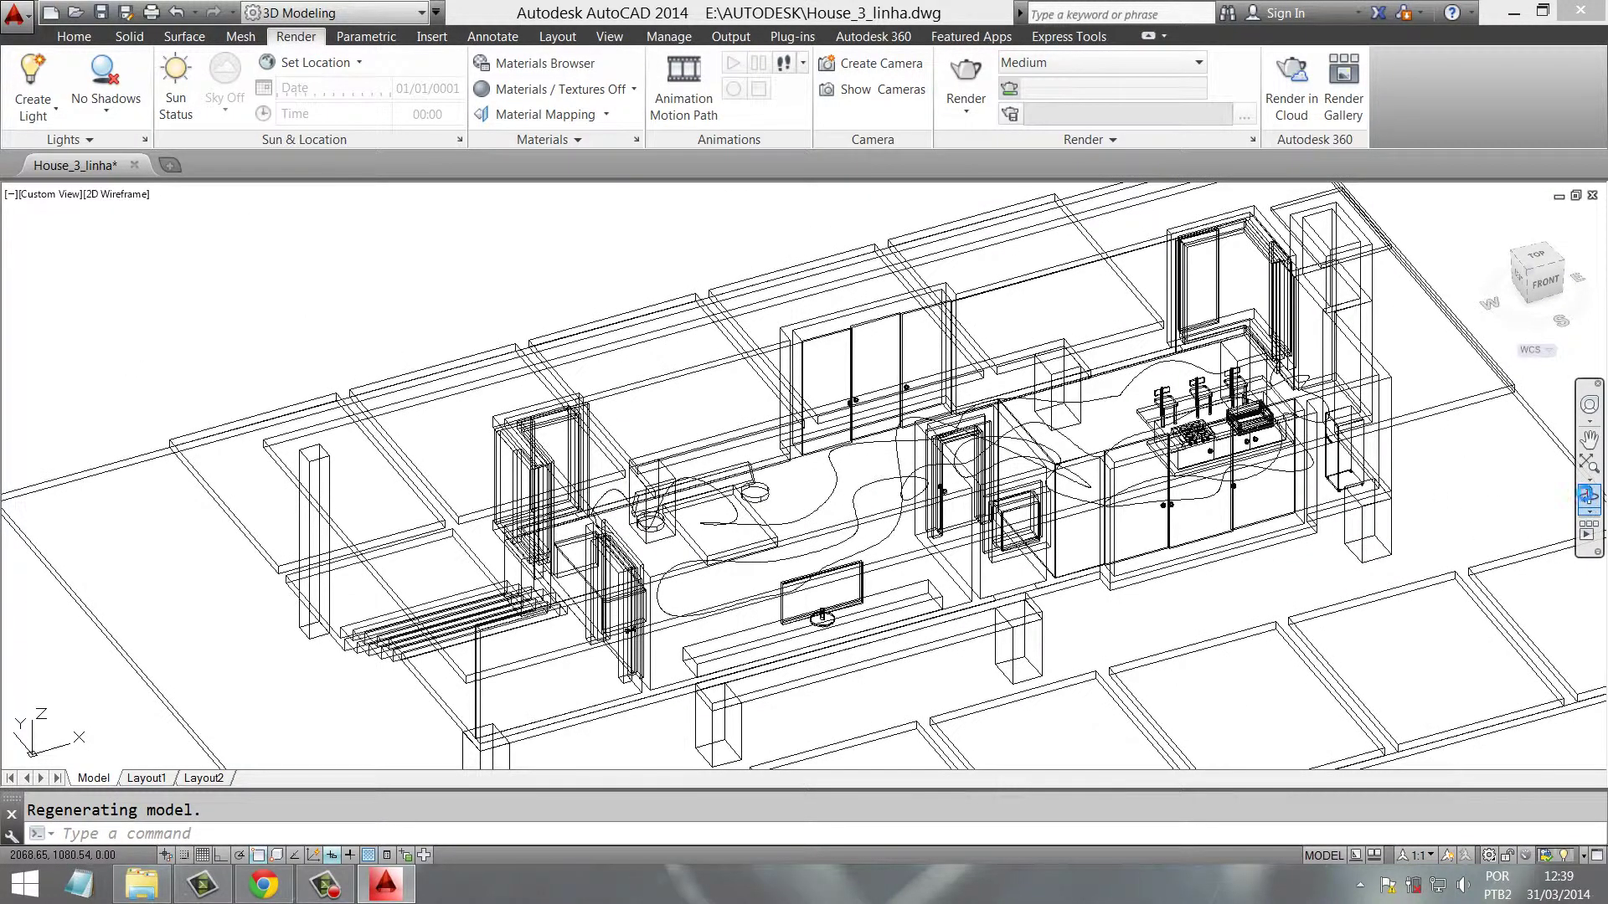
Orbit the house to an oblique front view and exit orbit
{"action": "middle_click_drag", "start_coordinate": [804, 469], "coordinate": [803, 587], "text": "shift"}
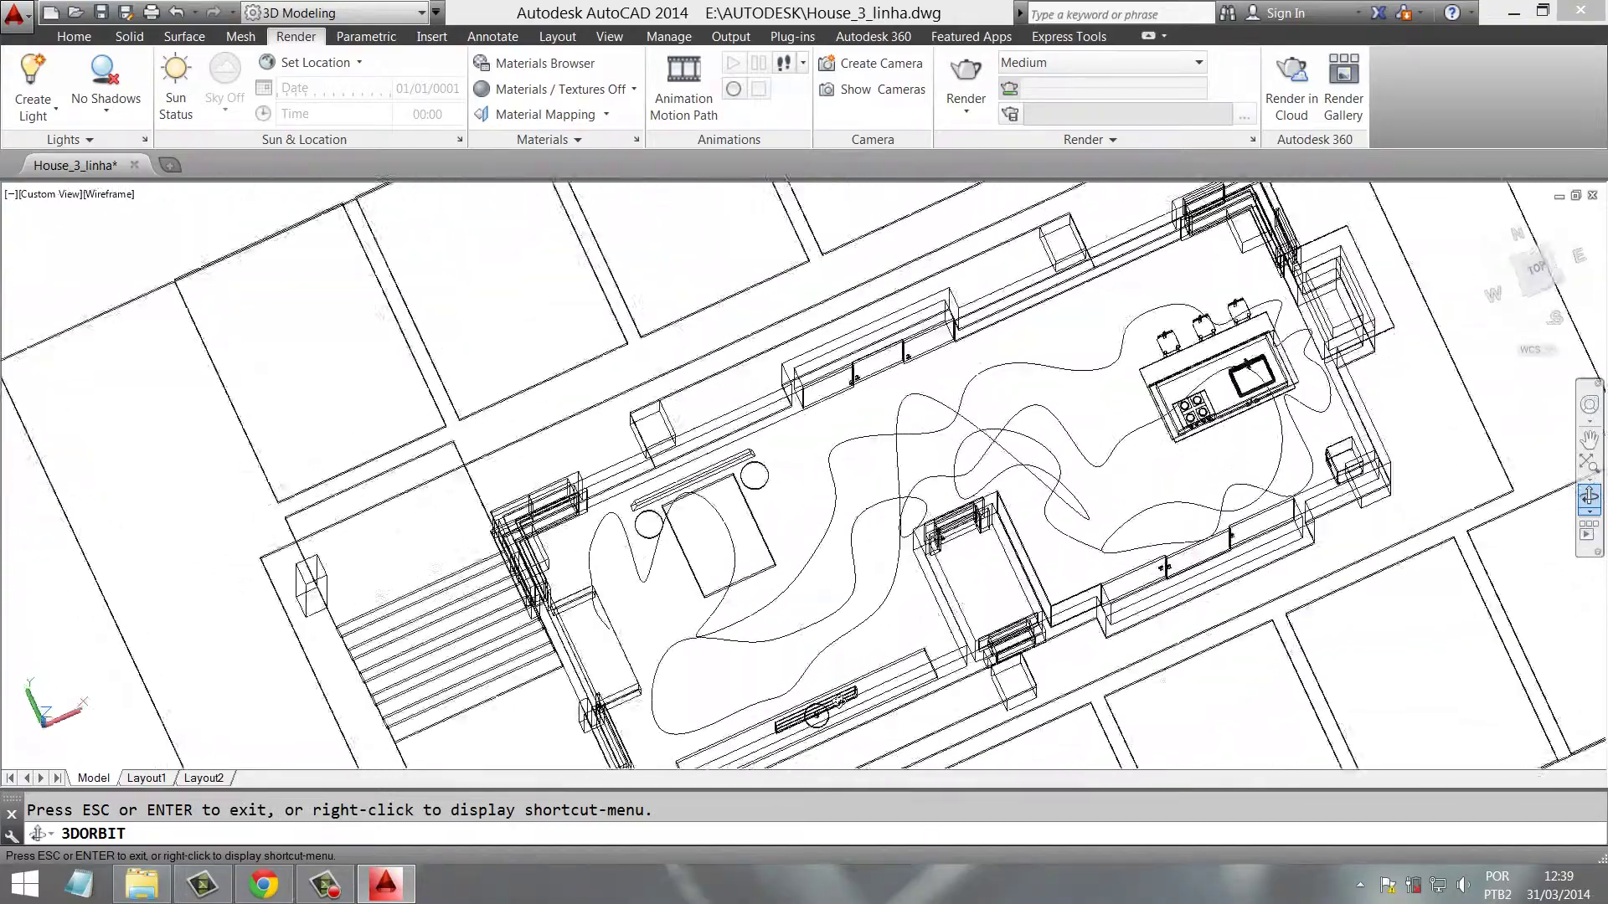
{"action": "left_click_drag", "start_coordinate": [469, 469], "coordinate": [399, 366]}
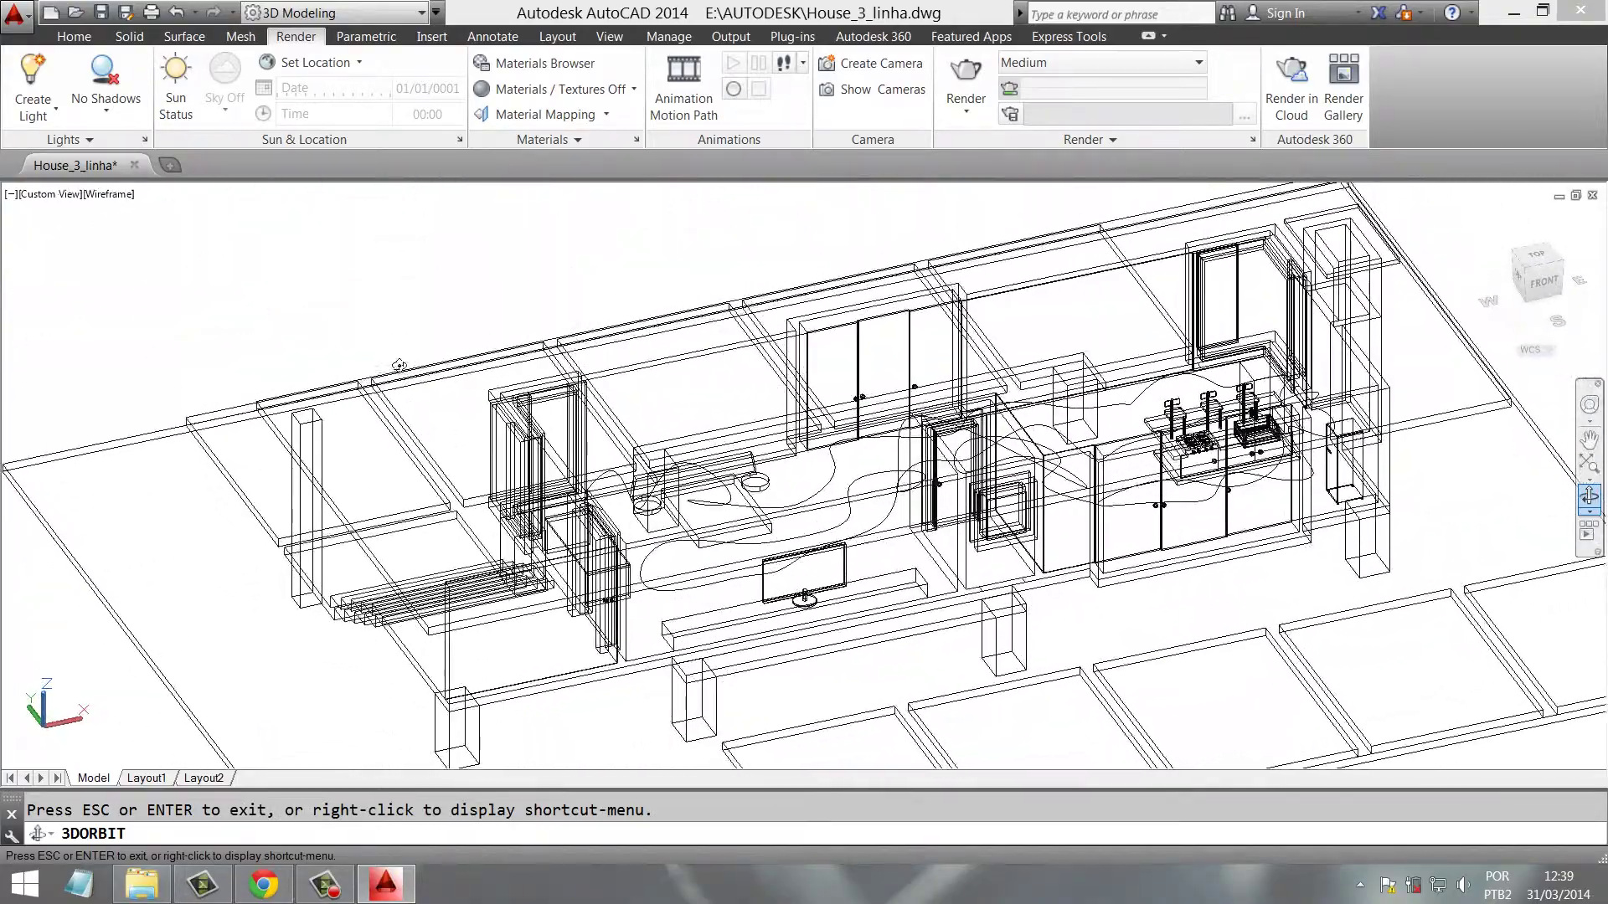
{"action": "right_click", "coordinate": [381, 260]}
{"action": "left_click", "coordinate": [405, 263]}
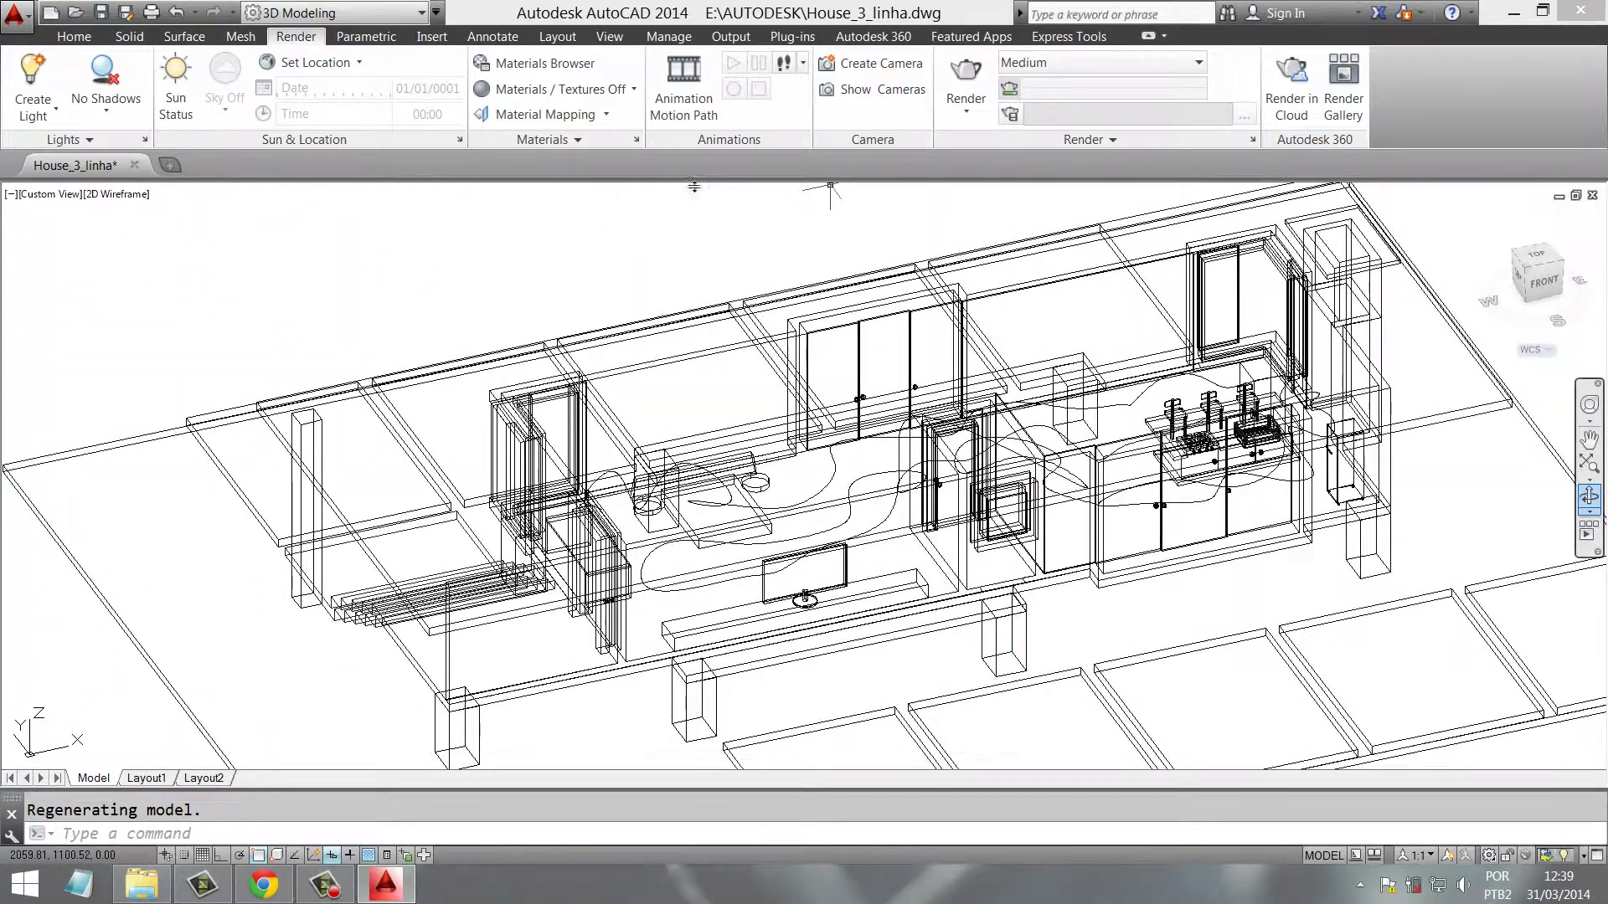
{"action": "left_click", "coordinate": [74, 36]}
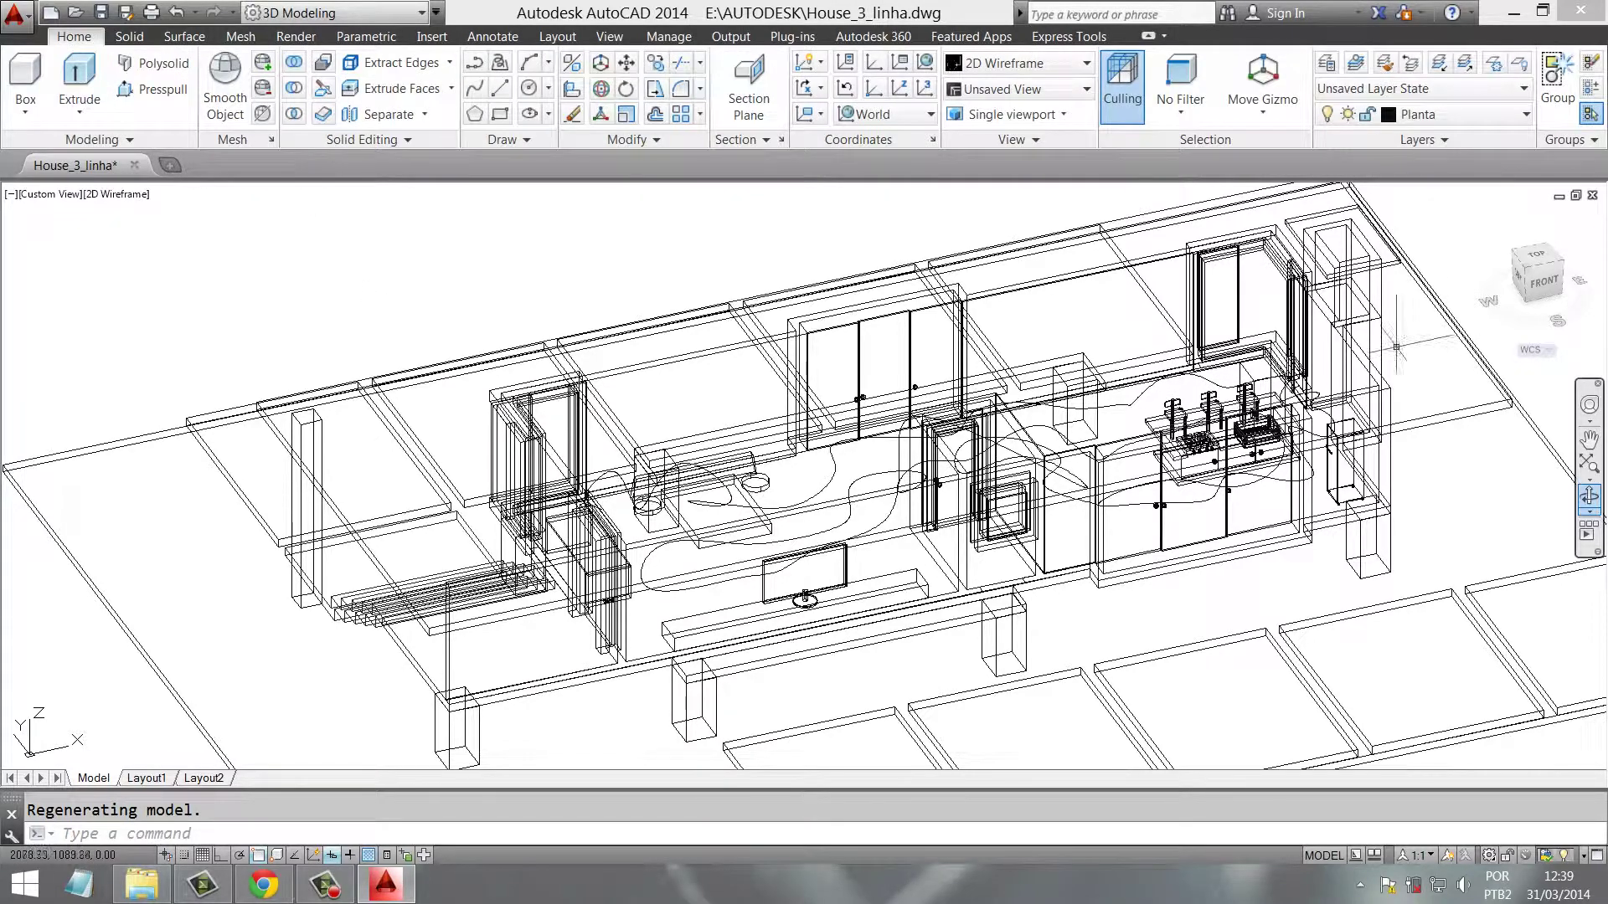
Tilt the house to a closer, steeper oblique view and switch to the Render tab
{"action": "left_click", "coordinate": [1585, 497]}
{"action": "left_click_drag", "start_coordinate": [879, 436], "coordinate": [847, 516]}
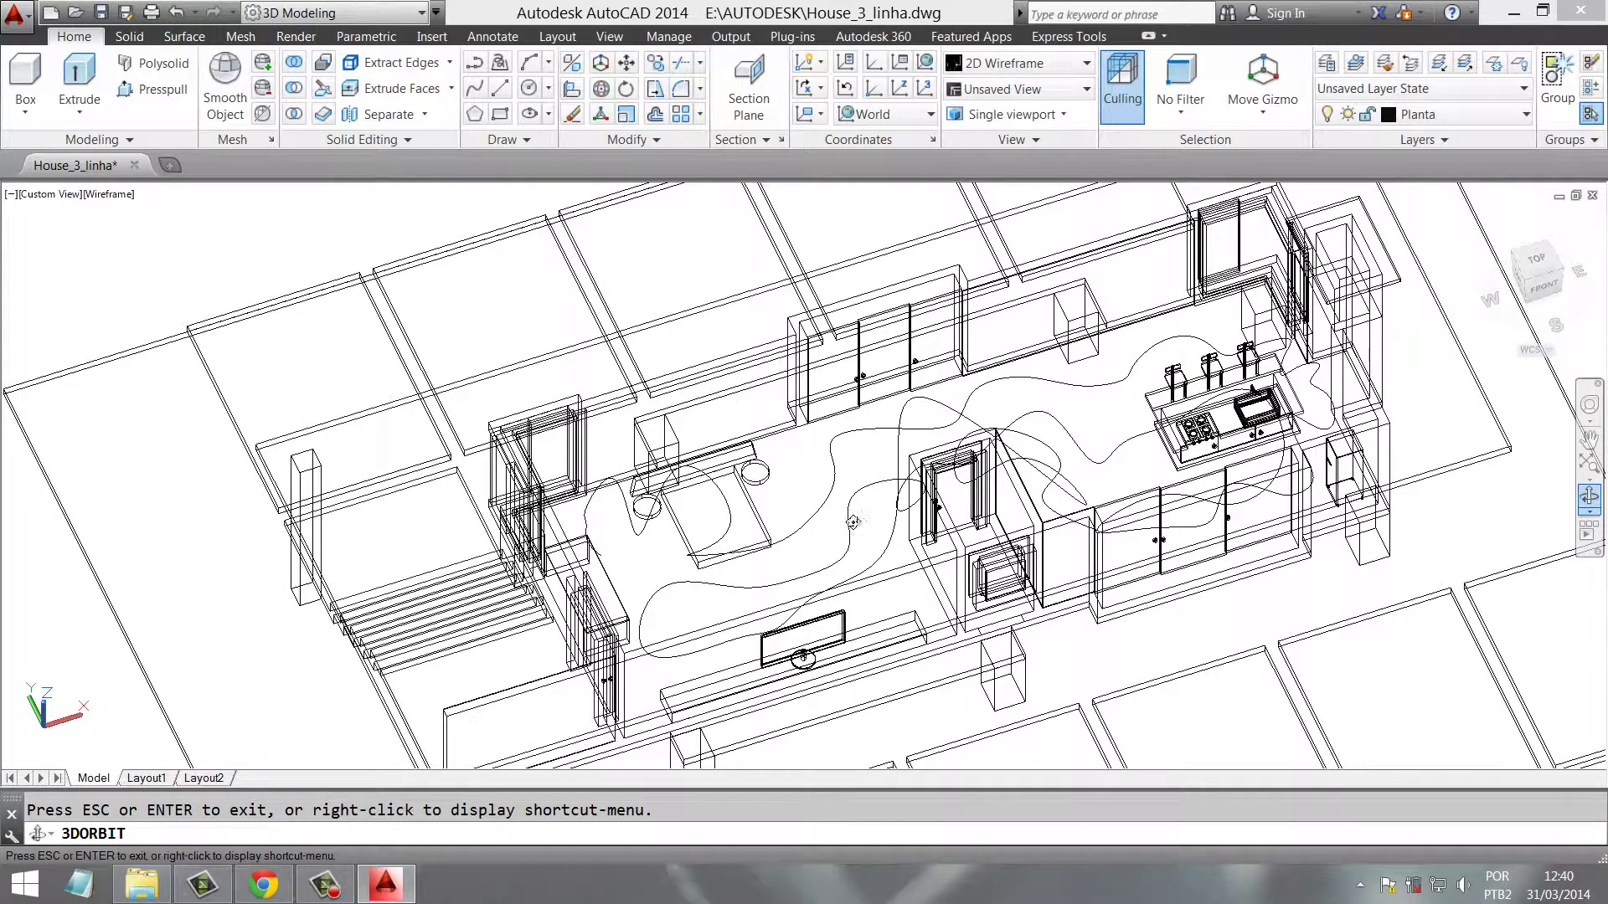
{"action": "left_click_drag", "start_coordinate": [853, 521], "coordinate": [634, 506]}
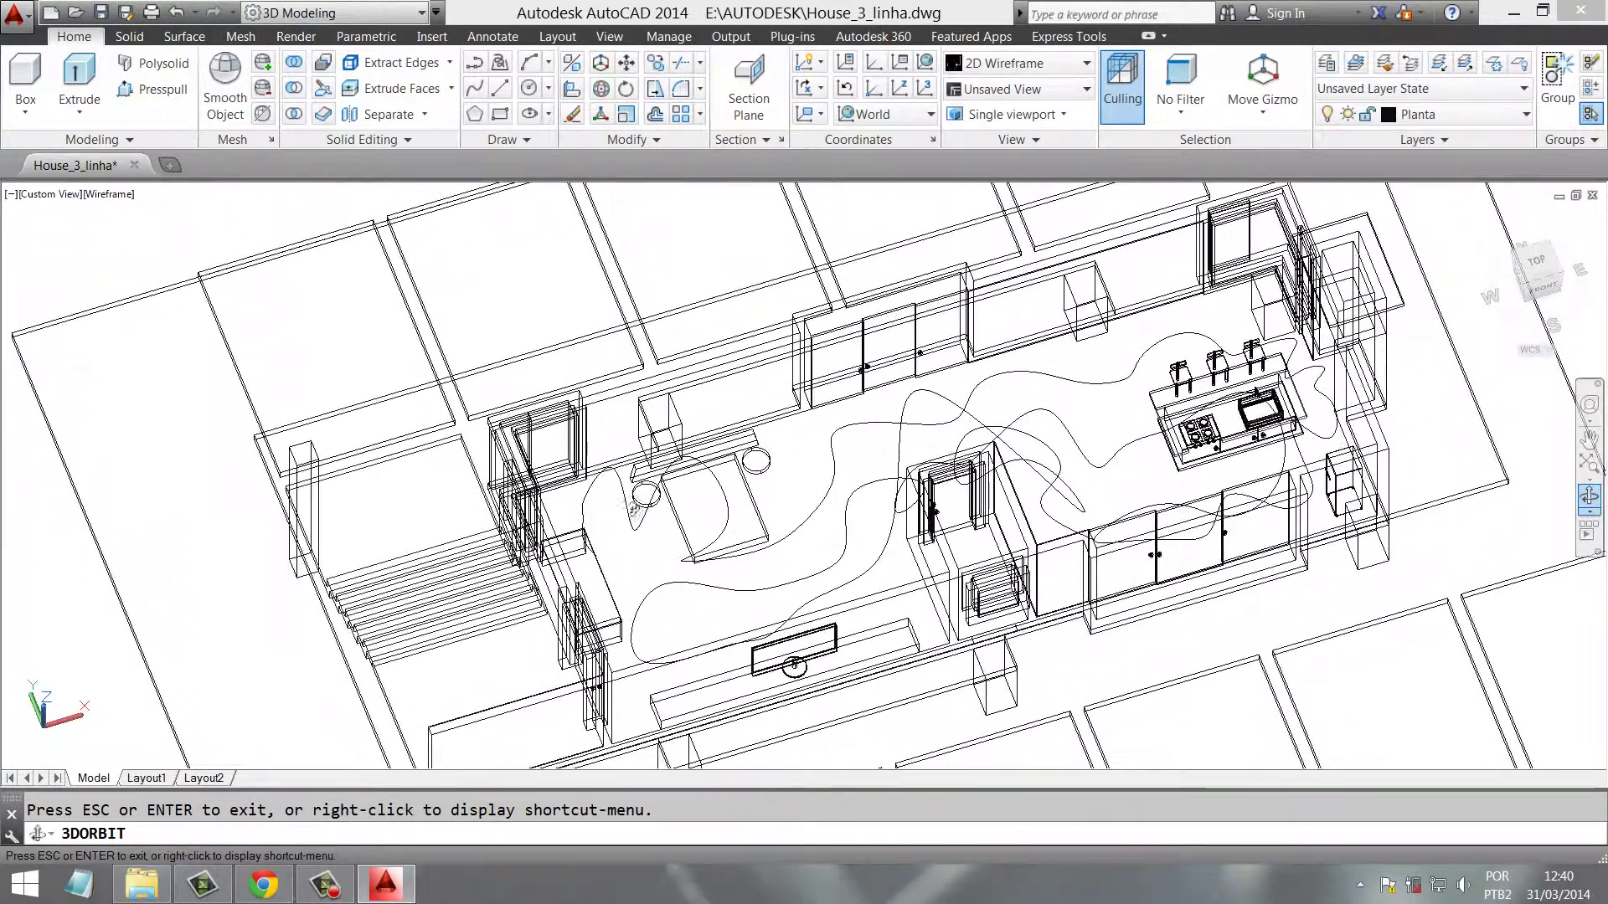
{"action": "scroll", "coordinate": [565, 529], "scroll_direction": "up", "scroll_amount": 2}
{"action": "right_click", "coordinate": [263, 288]}
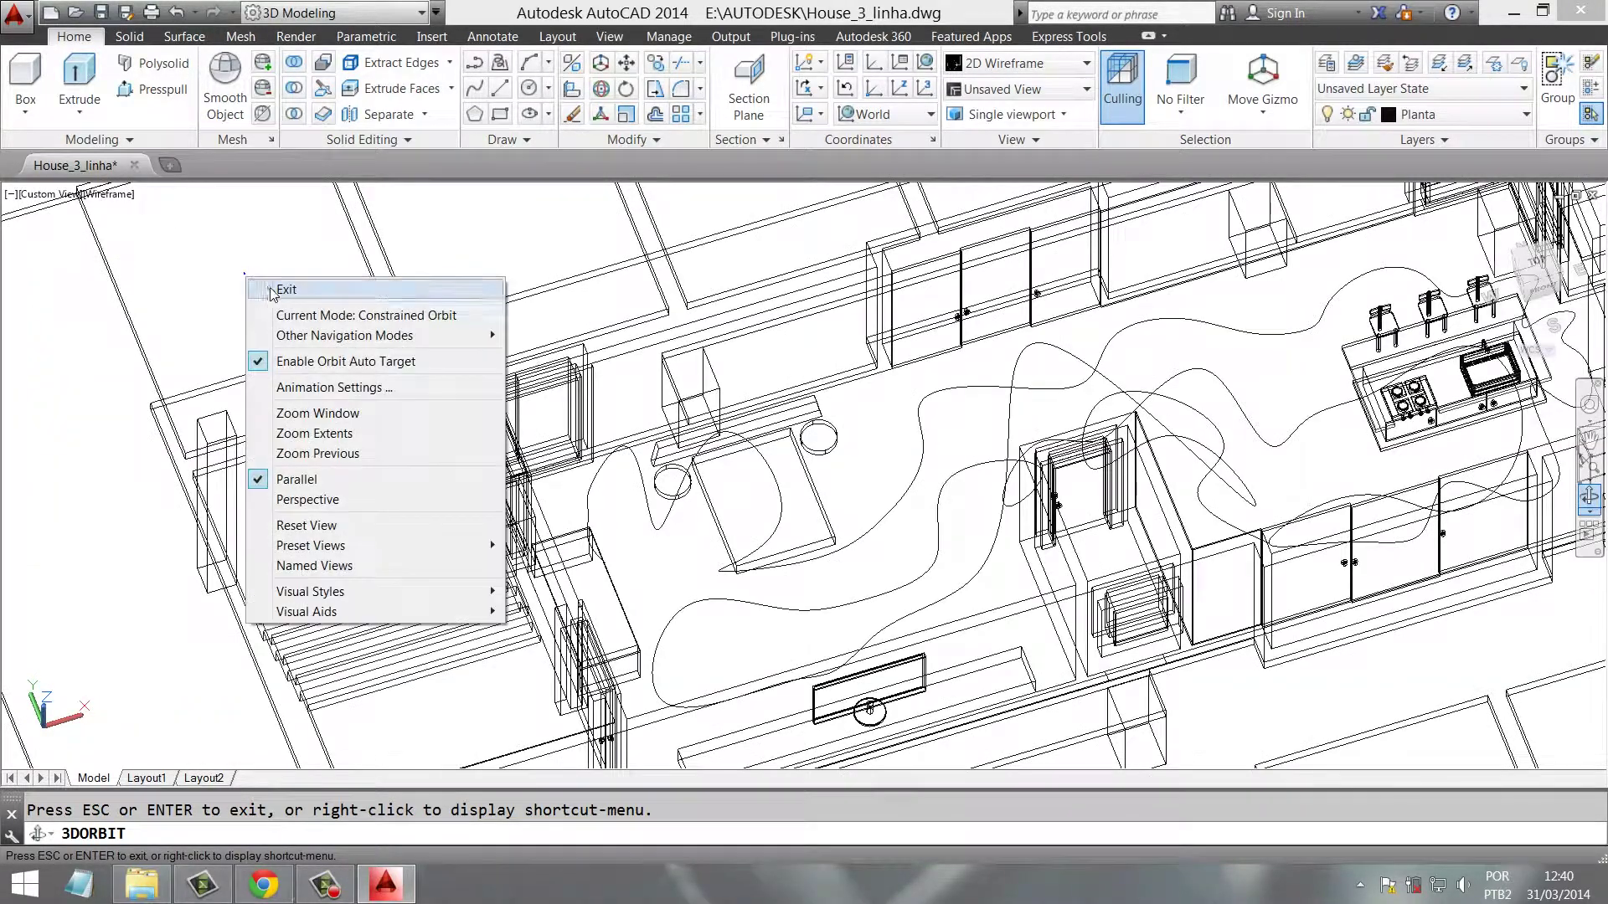
{"action": "left_click", "coordinate": [276, 286]}
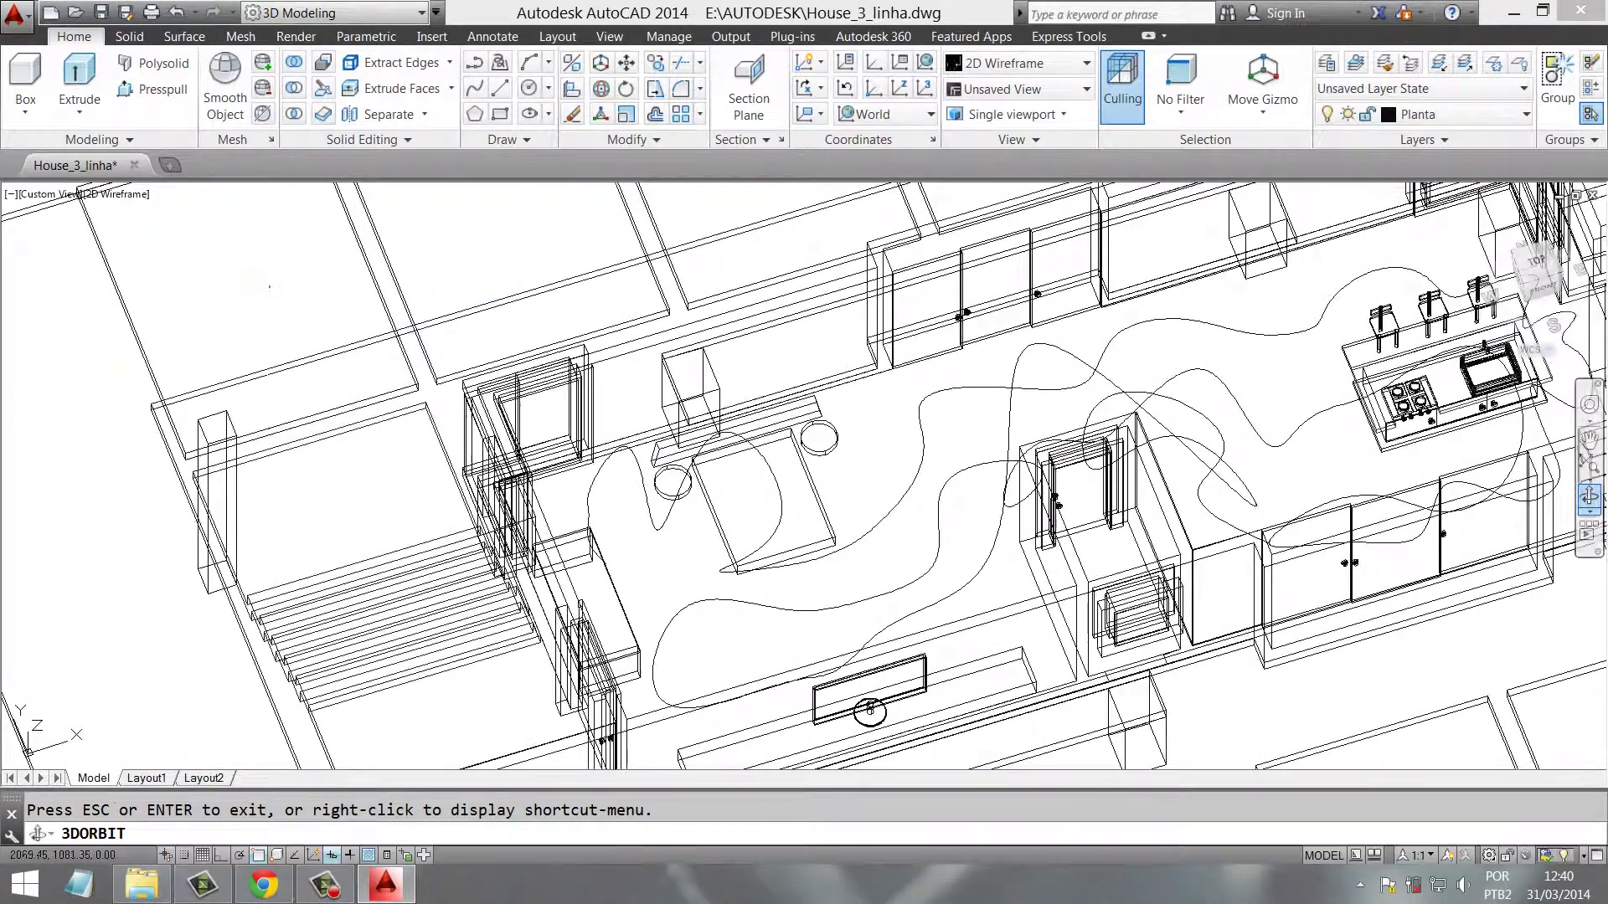
{"action": "left_click", "coordinate": [289, 39]}
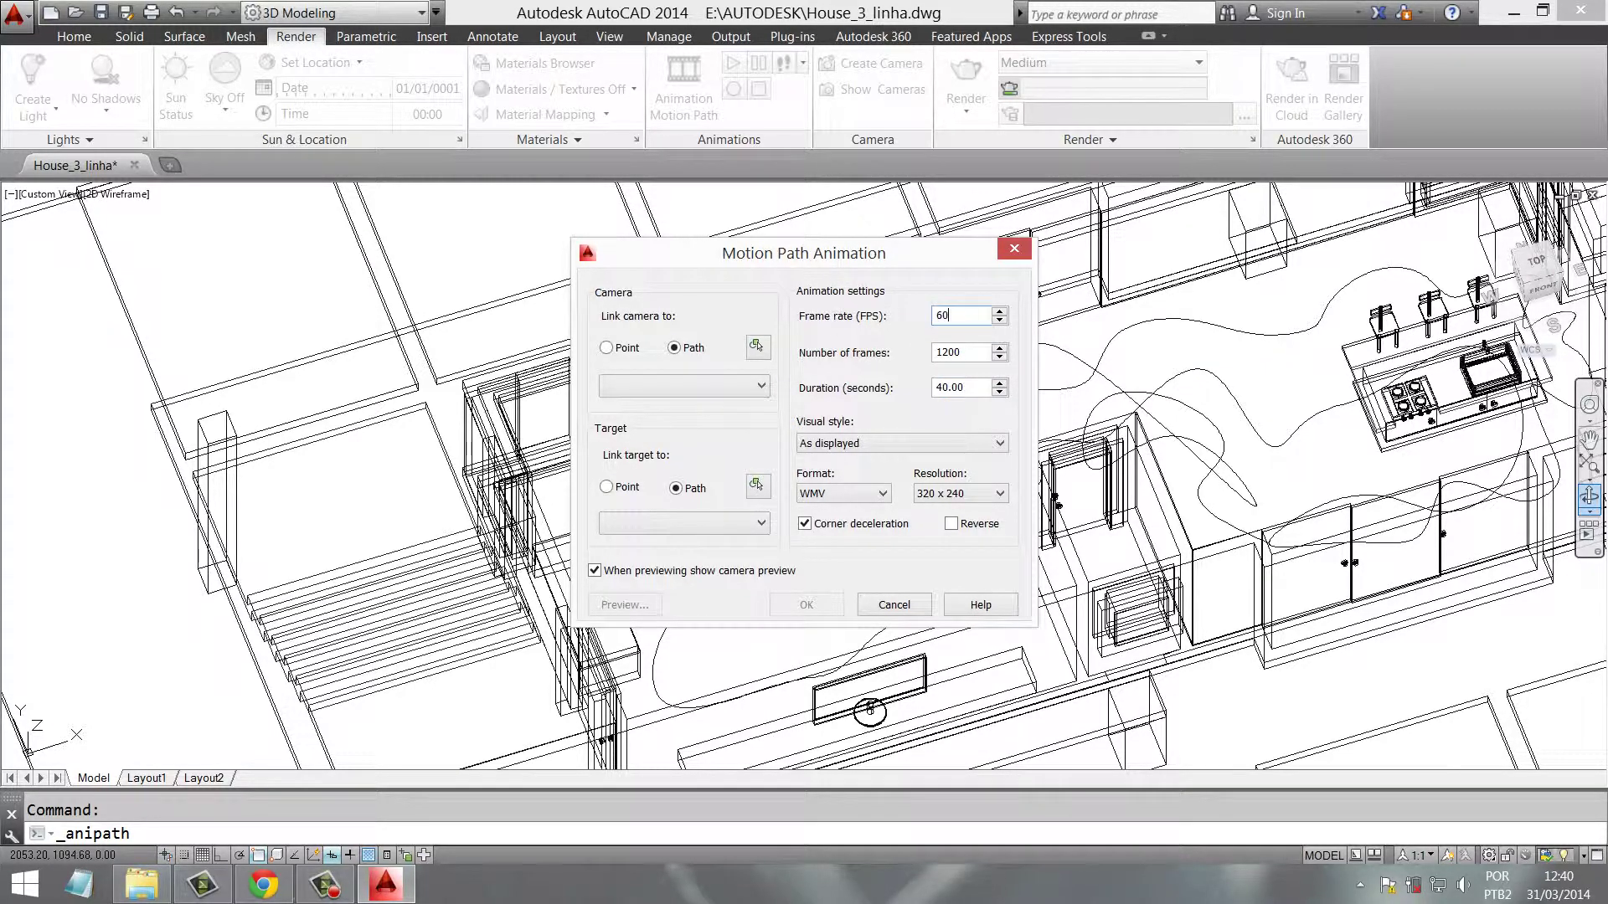
Set the motion path animation to 3600 frames (60 s at 60 fps) and start picking the camera path
{"action": "left_click", "coordinate": [983, 355]}
{"action": "type", "text": "3600"}
{"action": "left_click", "coordinate": [758, 348]}
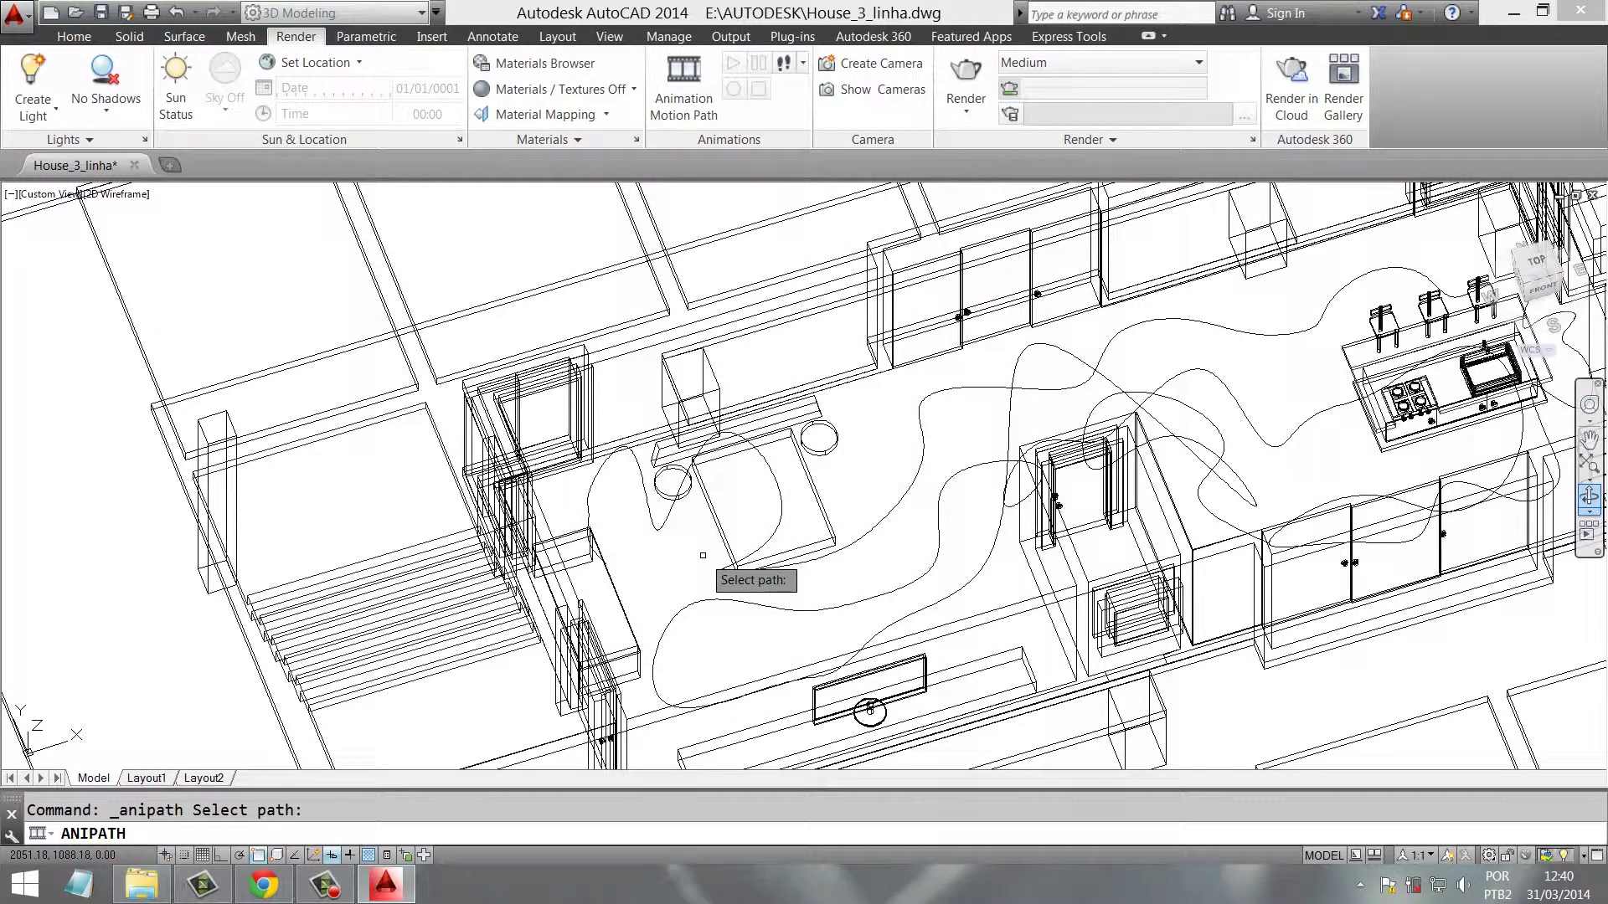
Link the camera to the winding spline as Path1, choose Rendered visual style, and preview
{"action": "scroll", "coordinate": [590, 566], "scroll_direction": "up", "scroll_amount": 5}
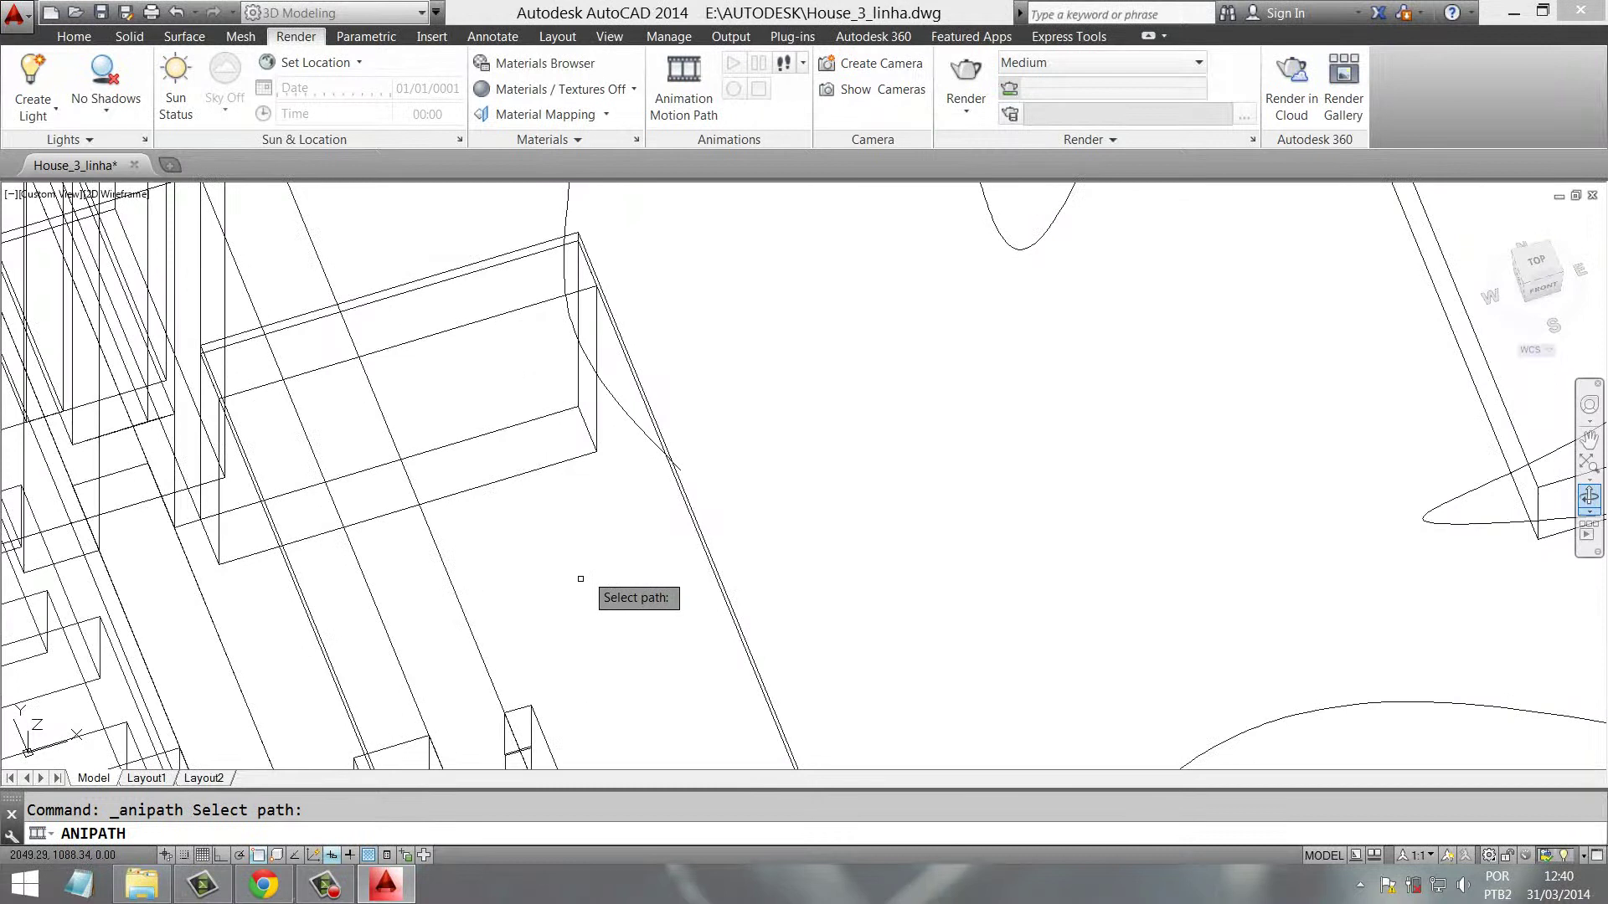
{"action": "left_click", "coordinate": [659, 445]}
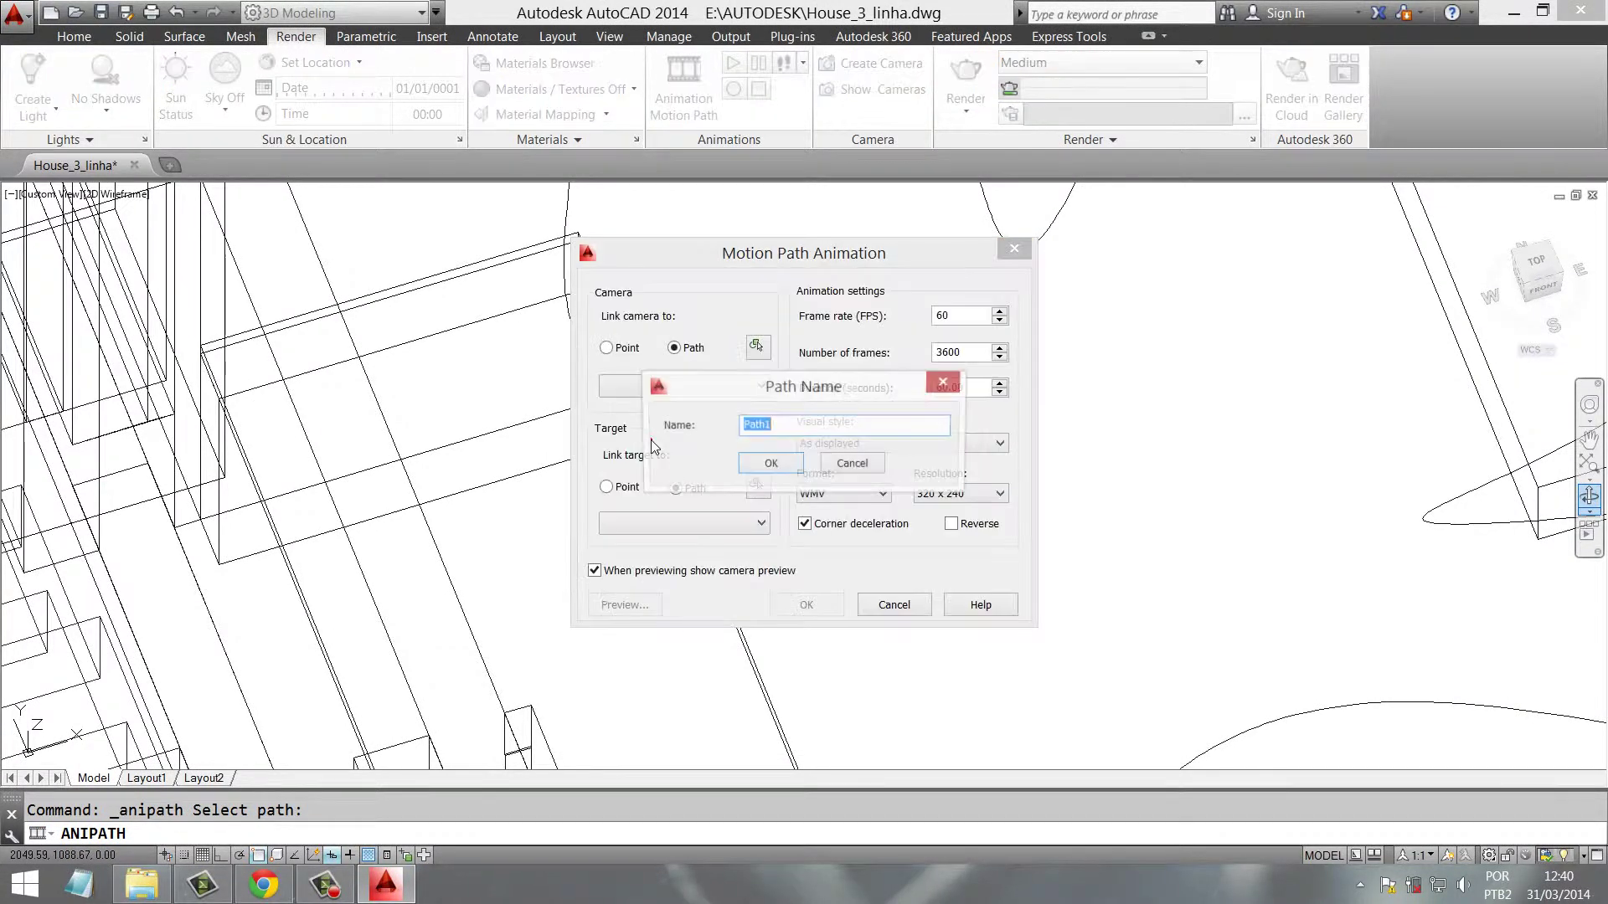
{"action": "left_click", "coordinate": [768, 460]}
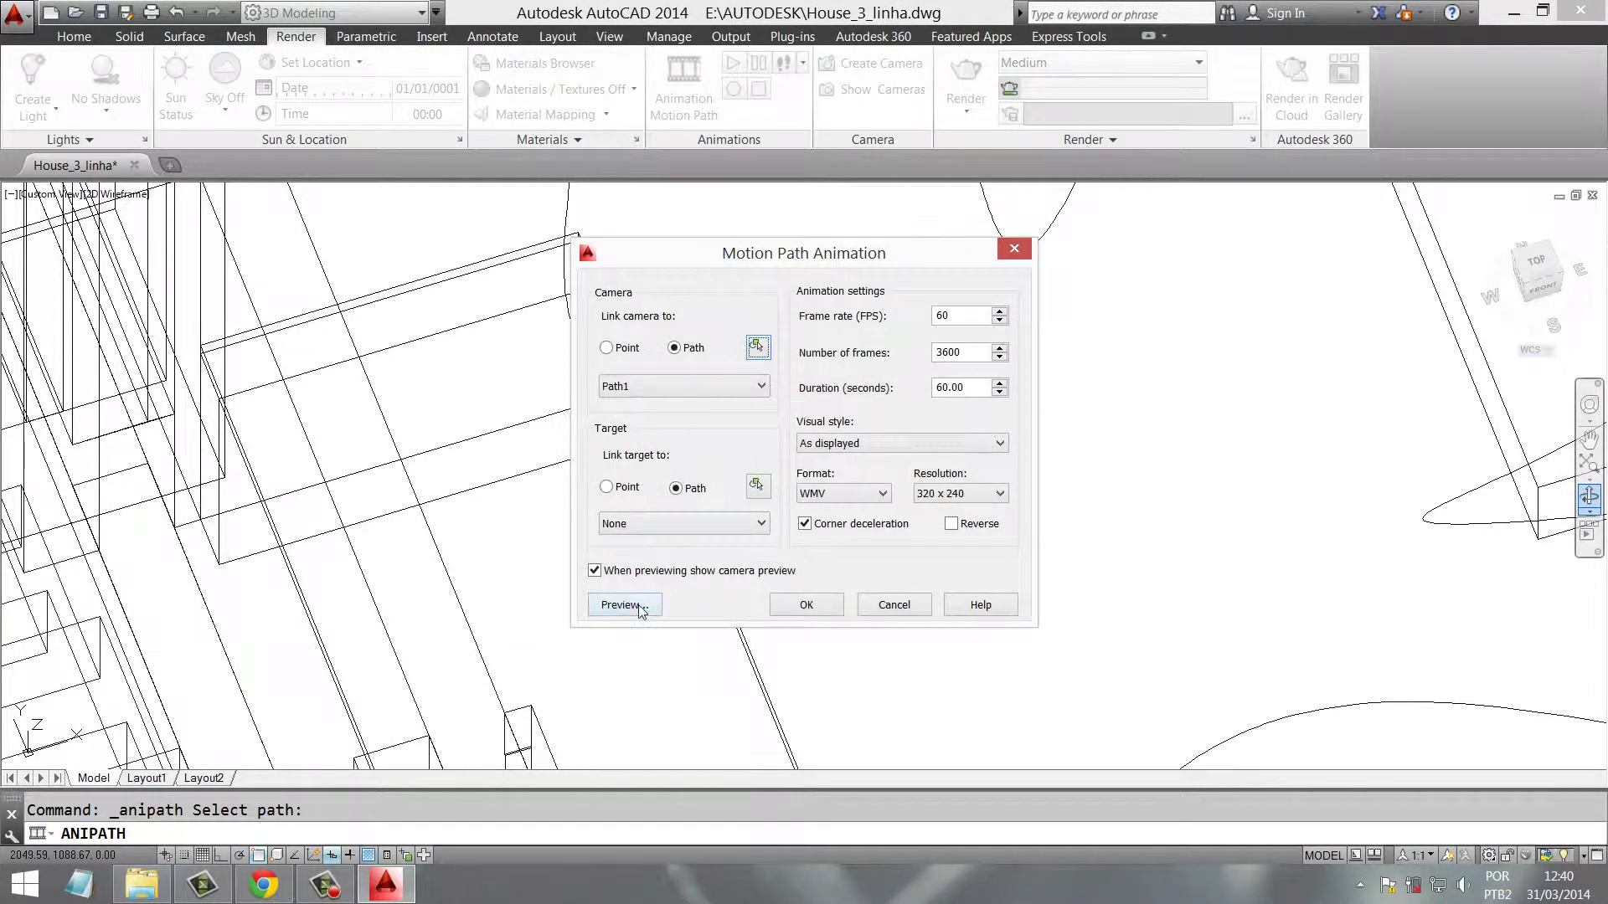
{"action": "left_click", "coordinate": [866, 447]}
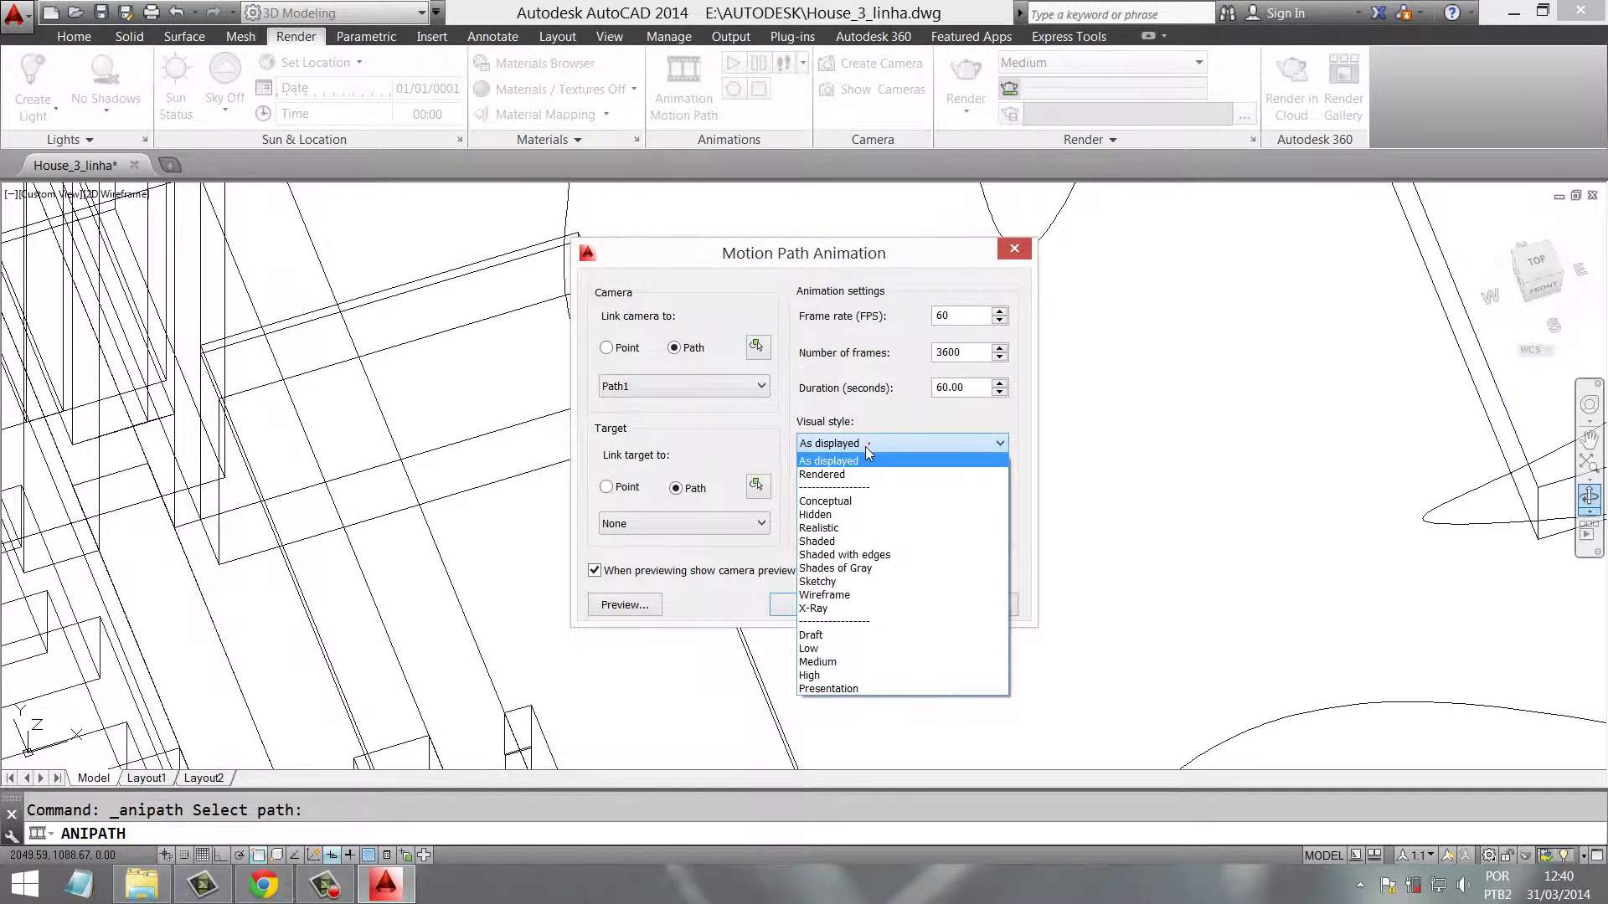
{"action": "left_click", "coordinate": [867, 453]}
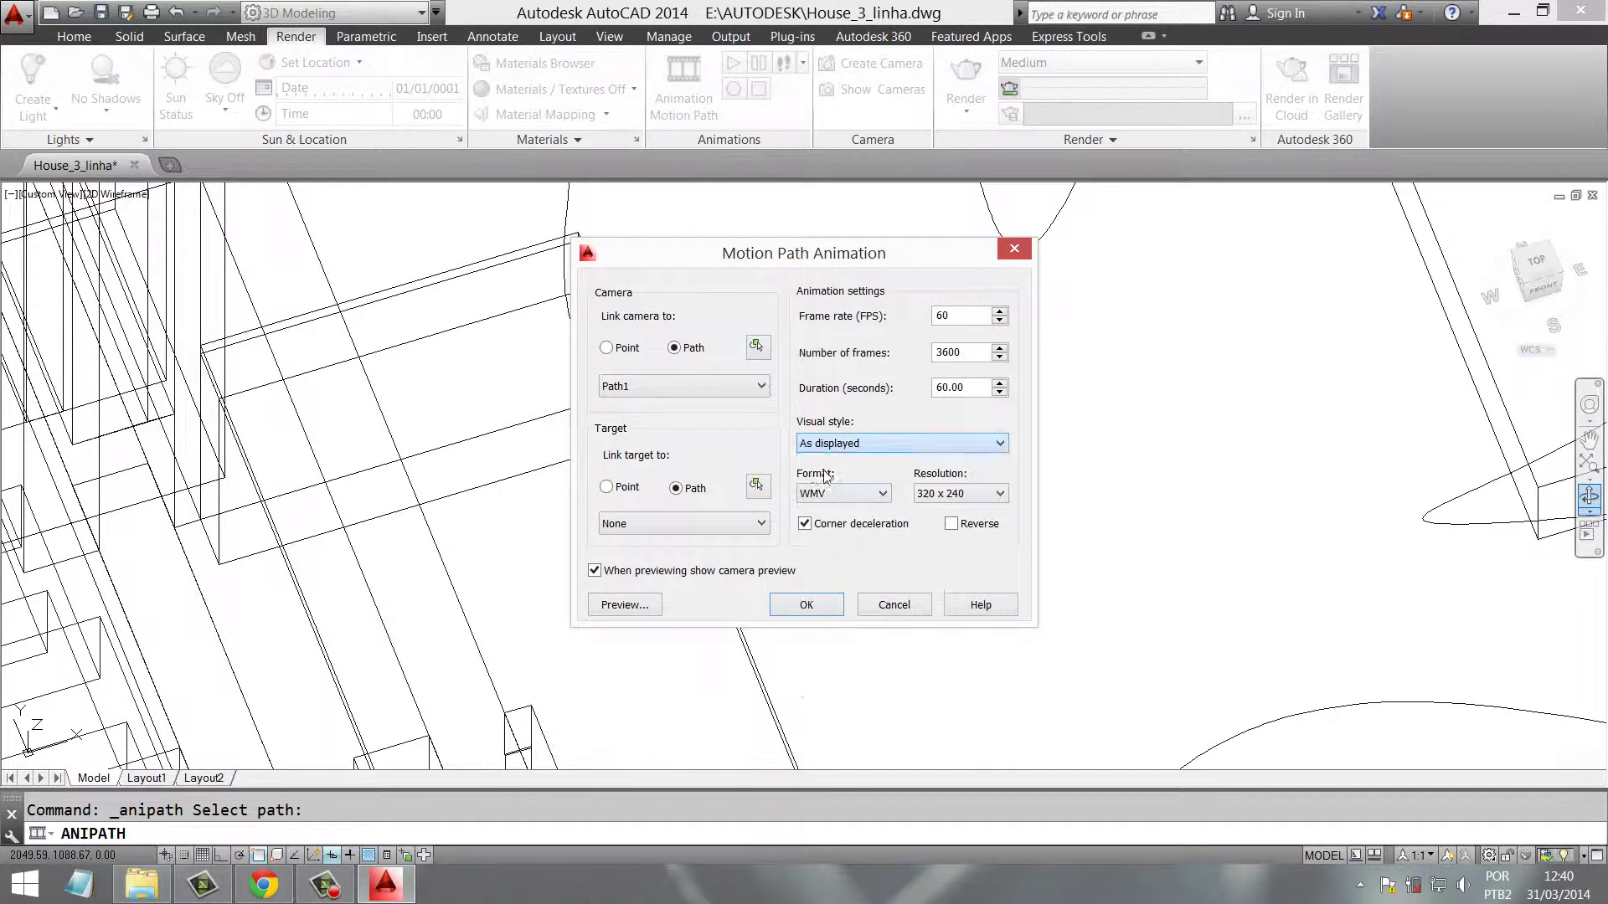
{"action": "left_click", "coordinate": [607, 610]}
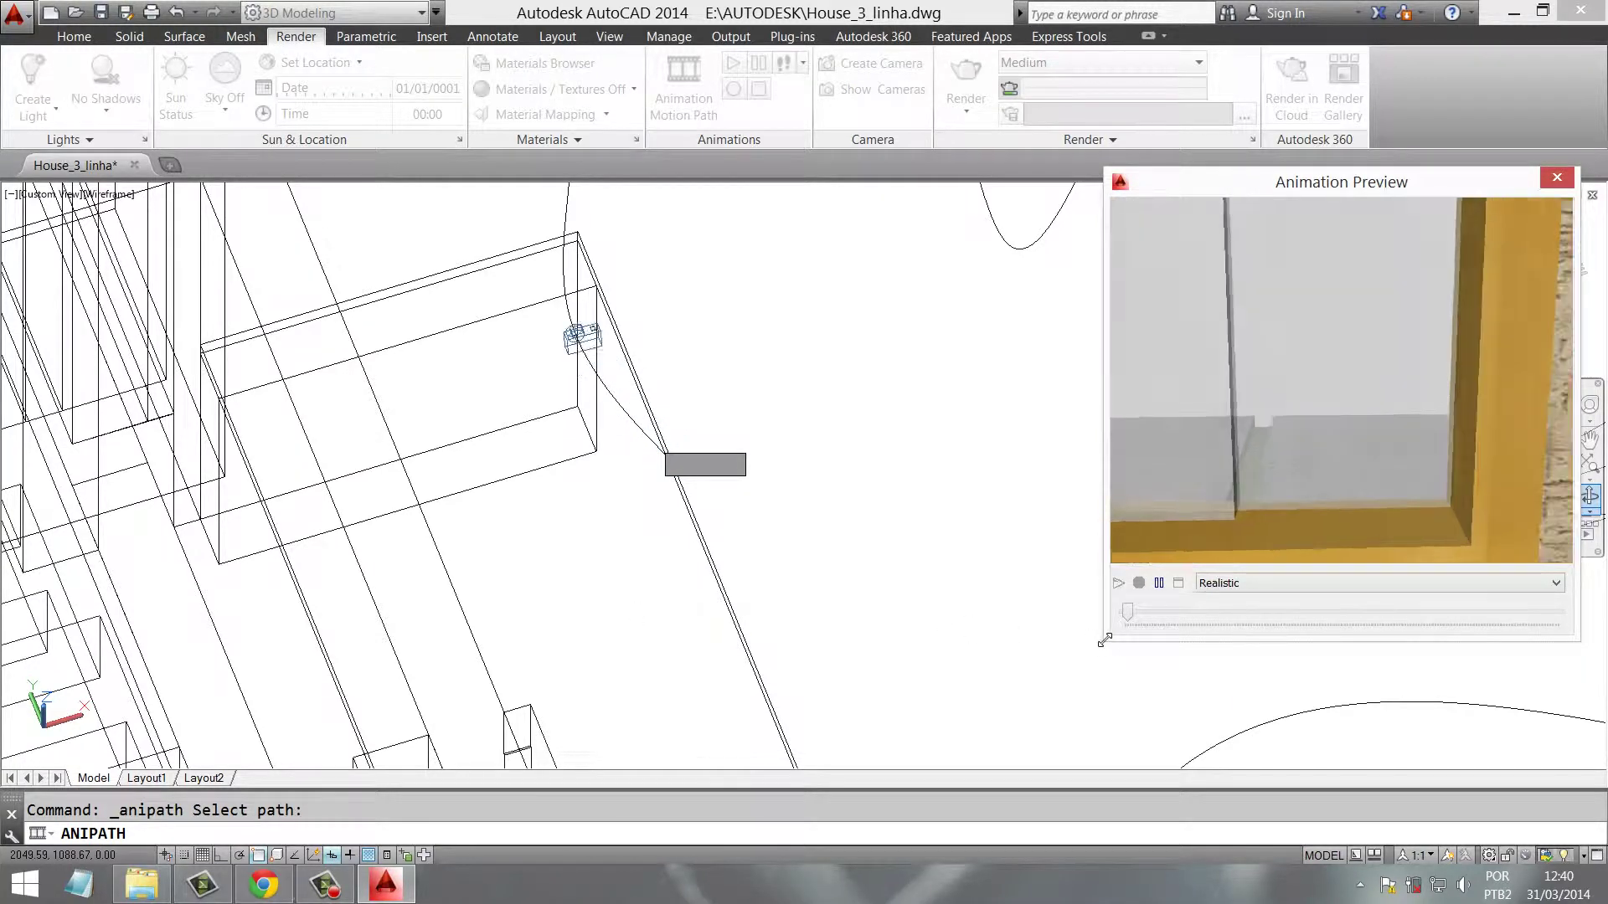
Enlarge the first preview, then close it and set resolution to 1024 x 768
{"action": "left_click_drag", "start_coordinate": [1102, 644], "coordinate": [858, 763]}
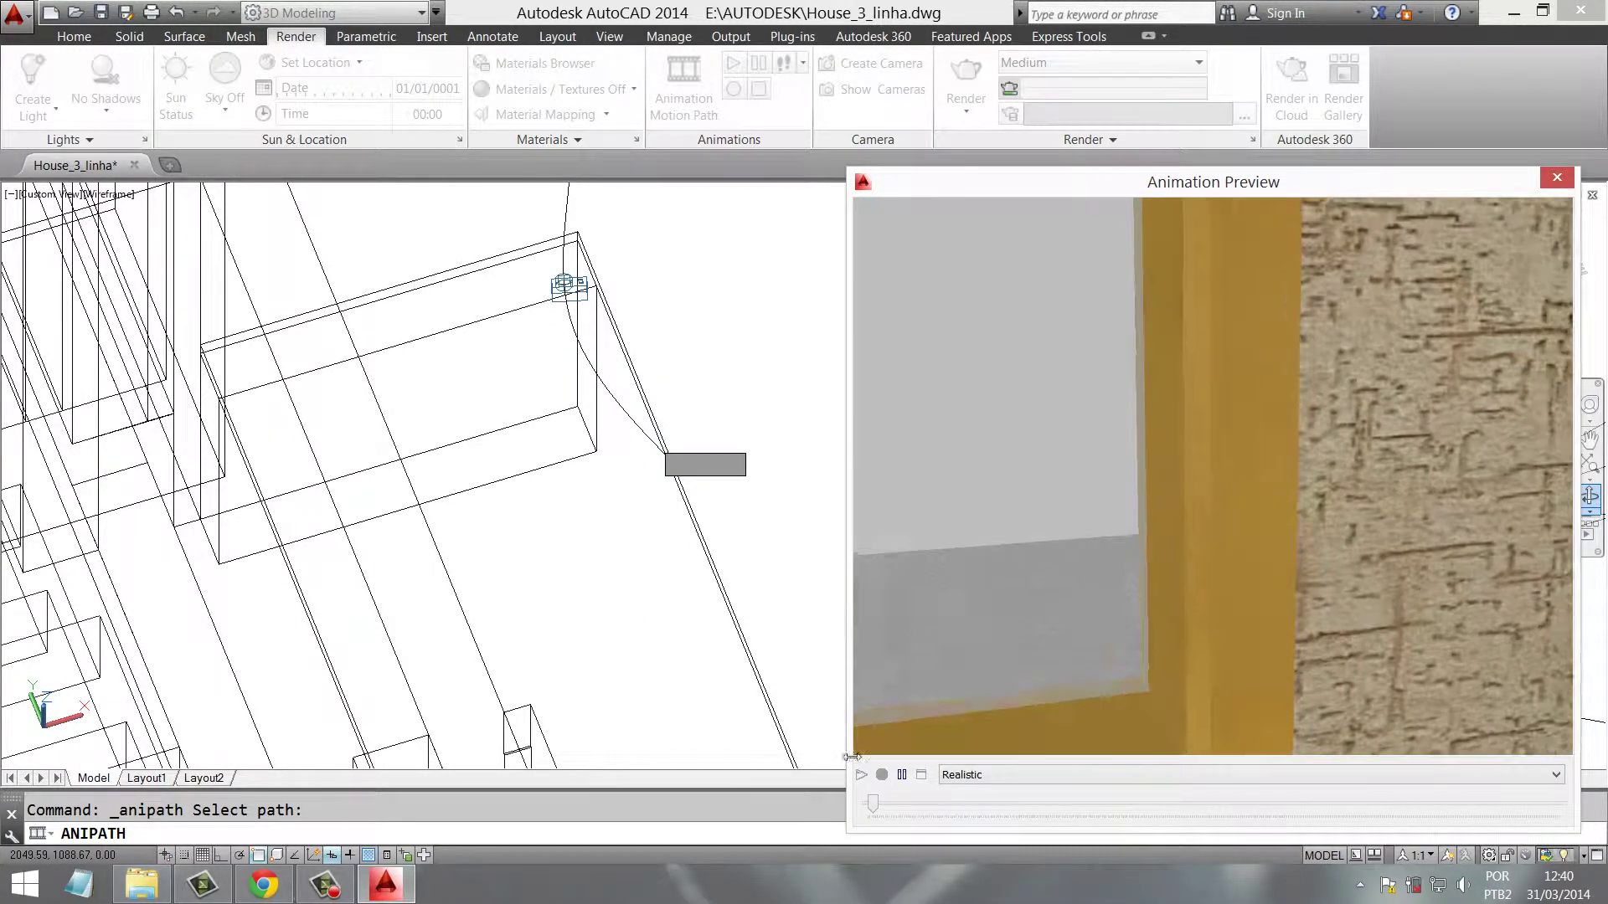
{"action": "left_click_drag", "start_coordinate": [1109, 180], "coordinate": [970, 46]}
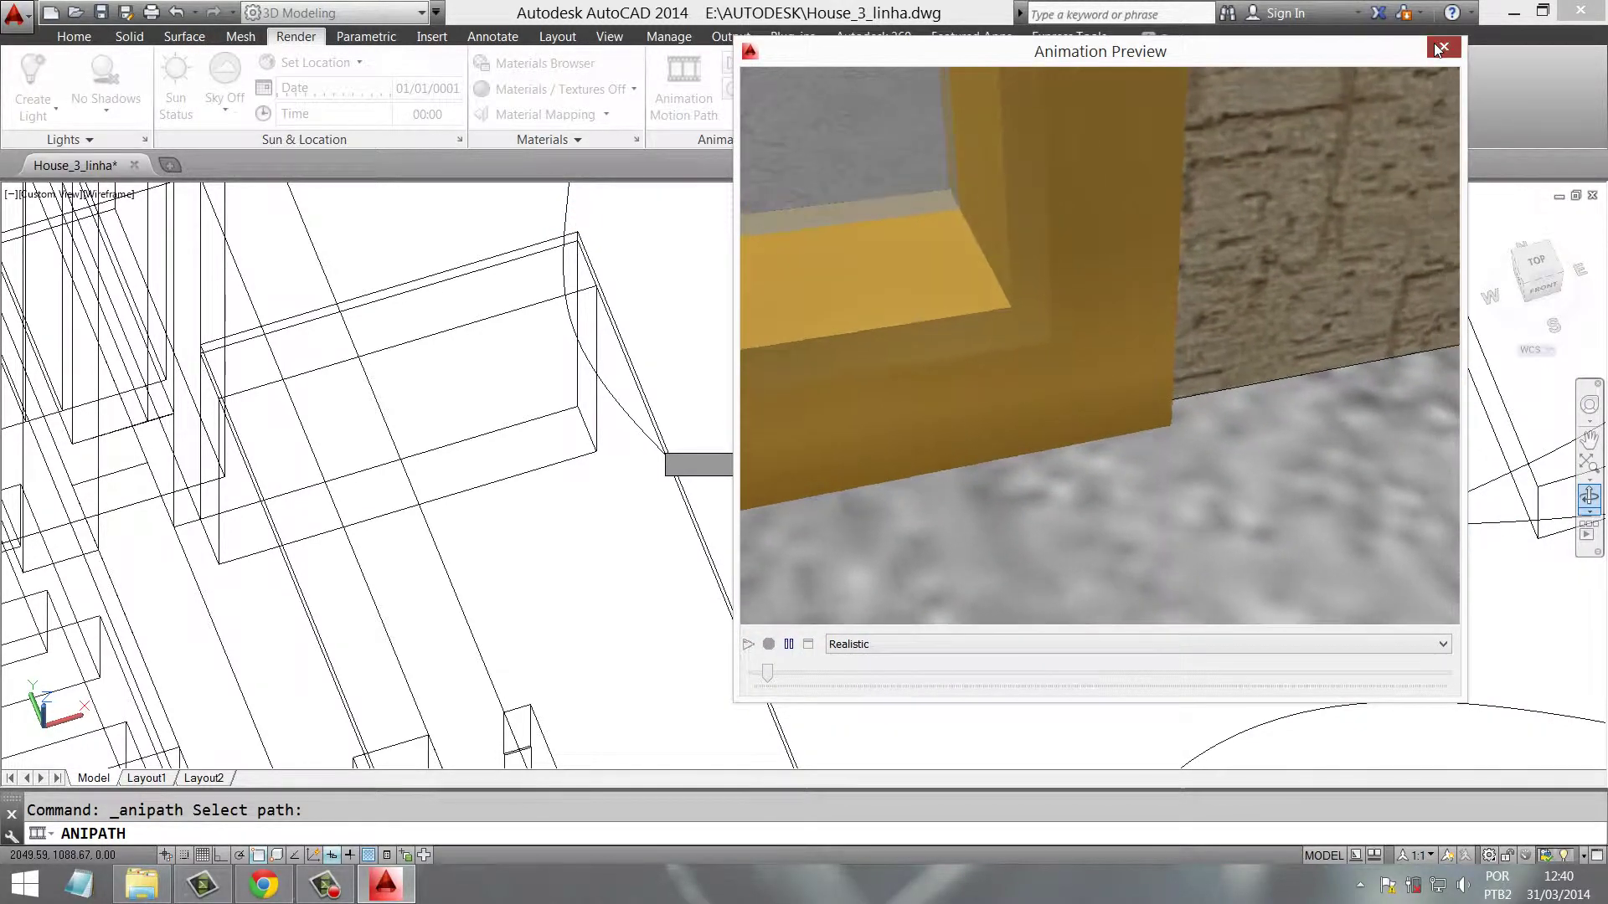
{"action": "left_click", "coordinate": [1439, 48]}
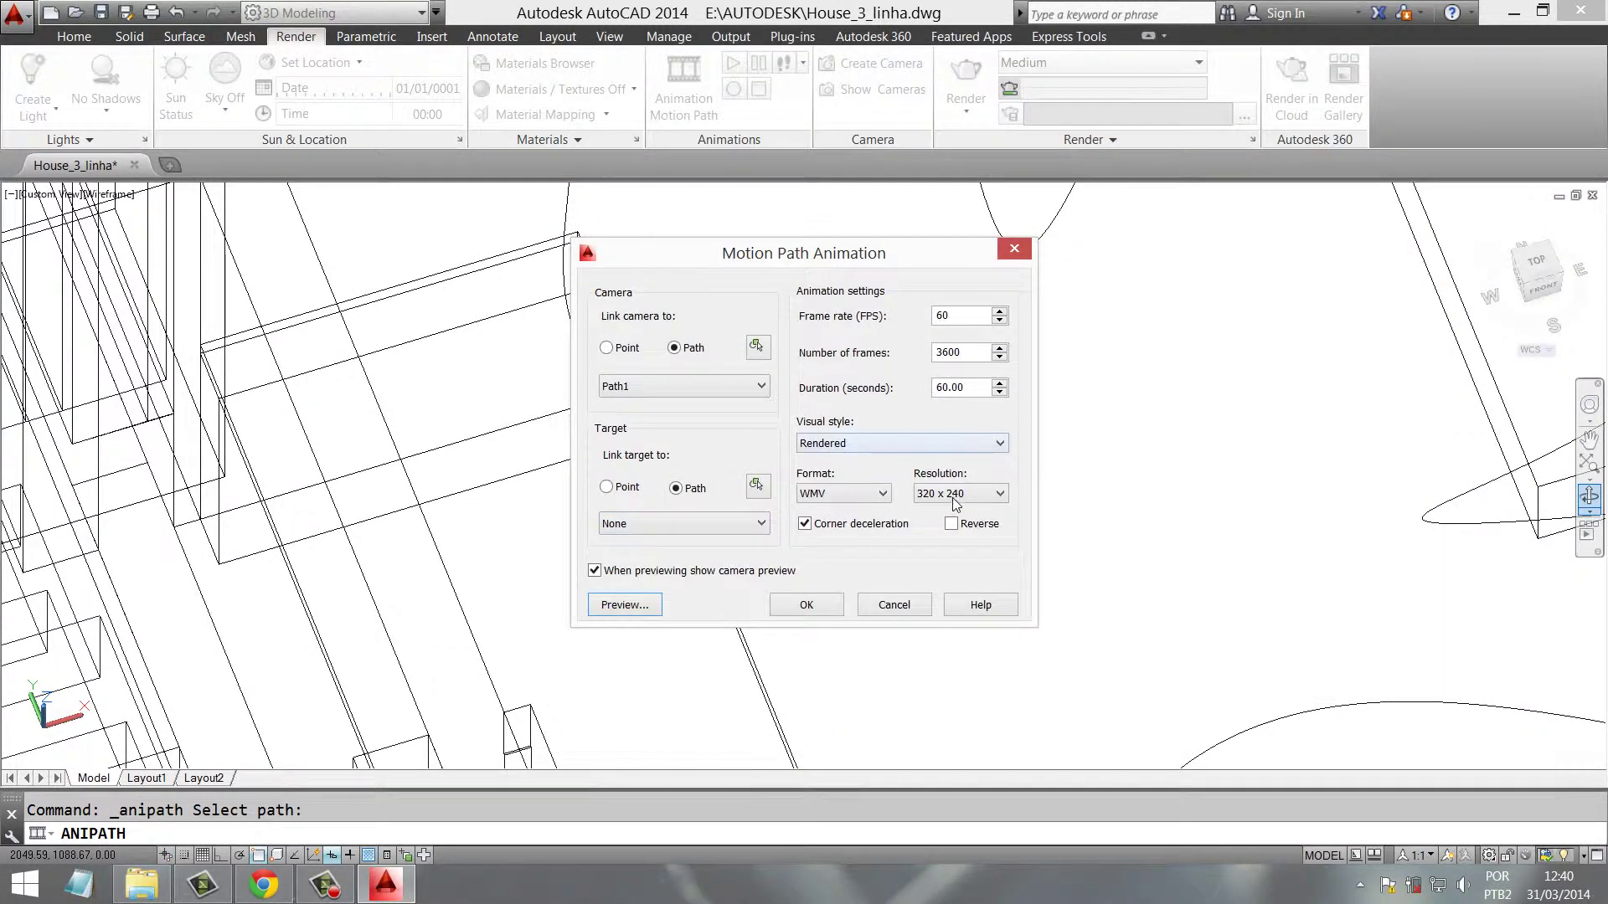
{"action": "left_click", "coordinate": [952, 497]}
{"action": "left_click", "coordinate": [933, 565]}
Replay the walkthrough preview in an enlarged, repositioned window
{"action": "left_click", "coordinate": [633, 610]}
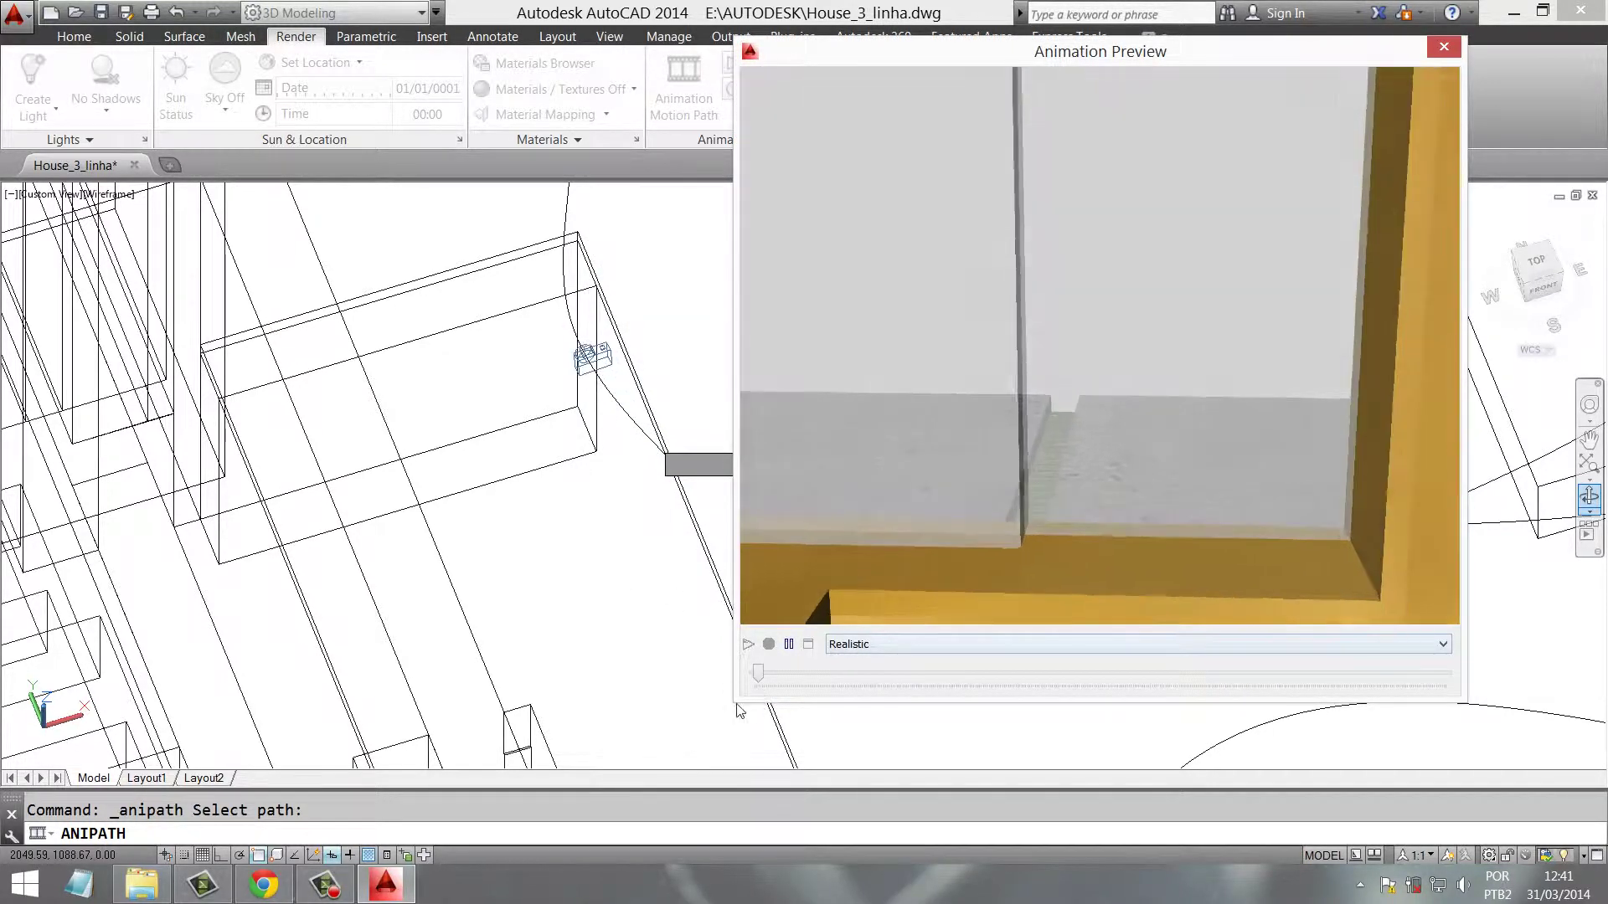
{"action": "left_click_drag", "start_coordinate": [735, 703], "coordinate": [178, 745]}
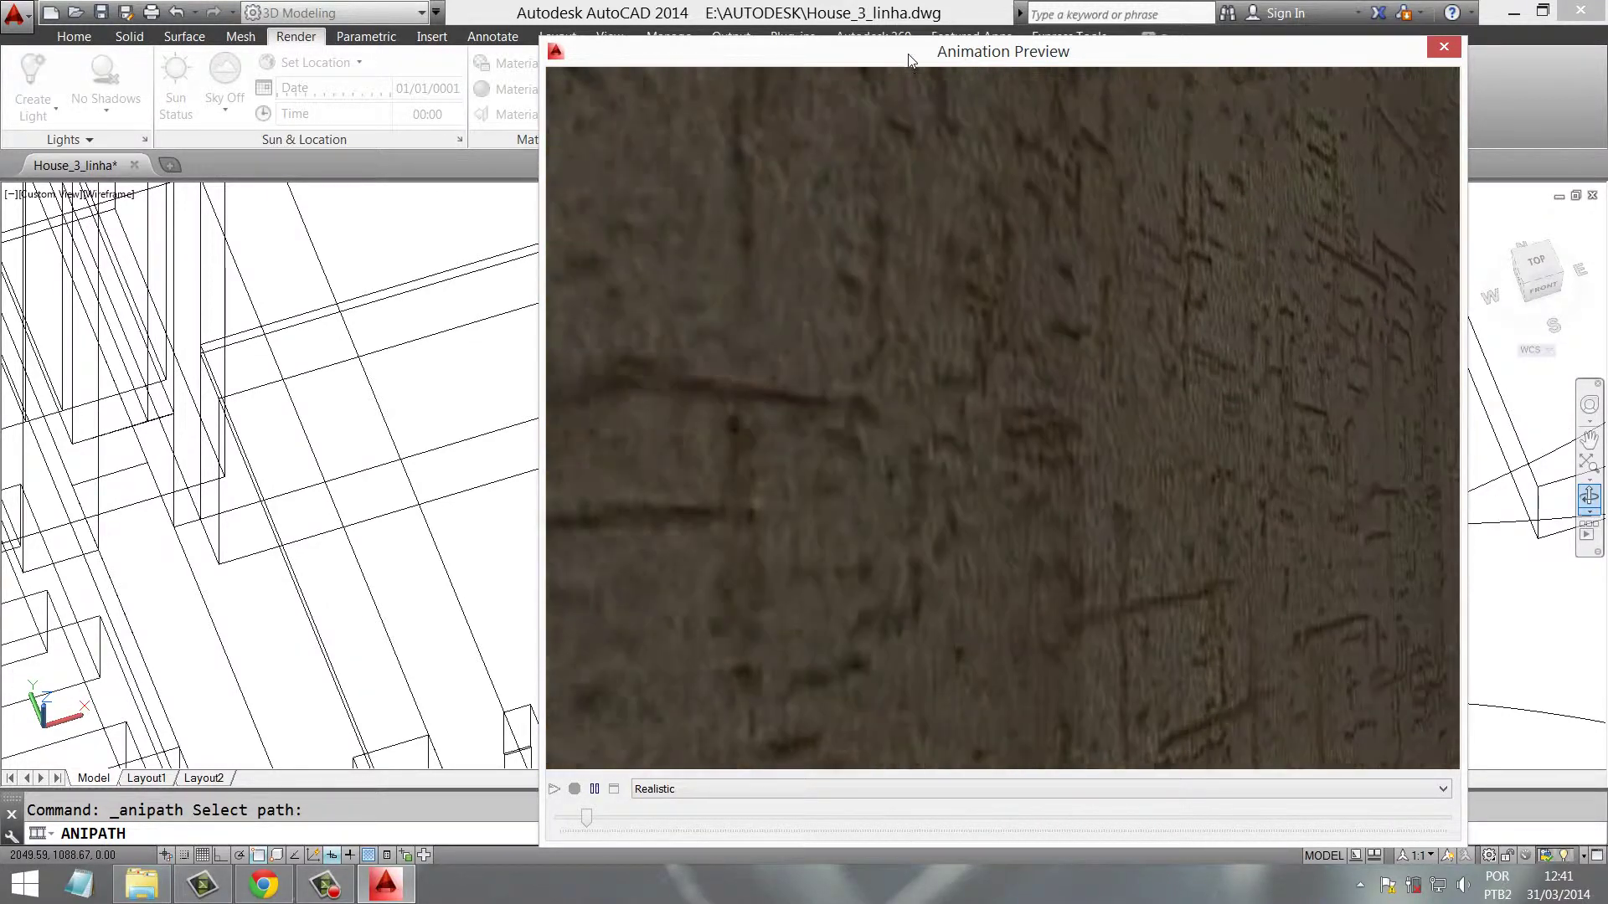
{"action": "left_click_drag", "start_coordinate": [901, 53], "coordinate": [831, 18]}
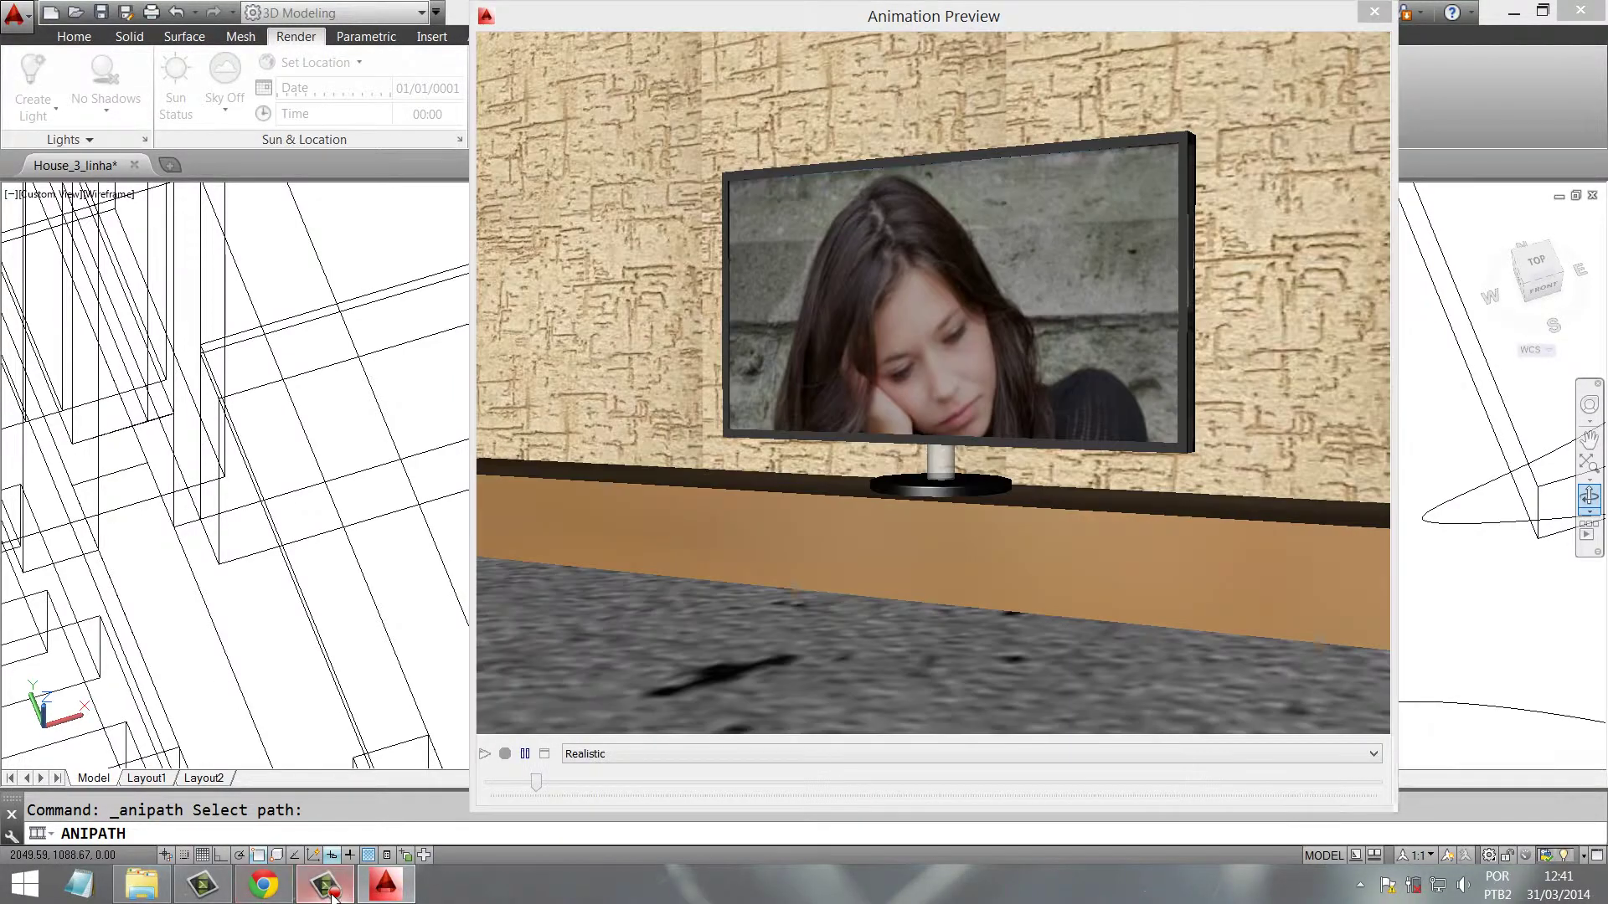
{"action": "left_click", "coordinate": [326, 885]}
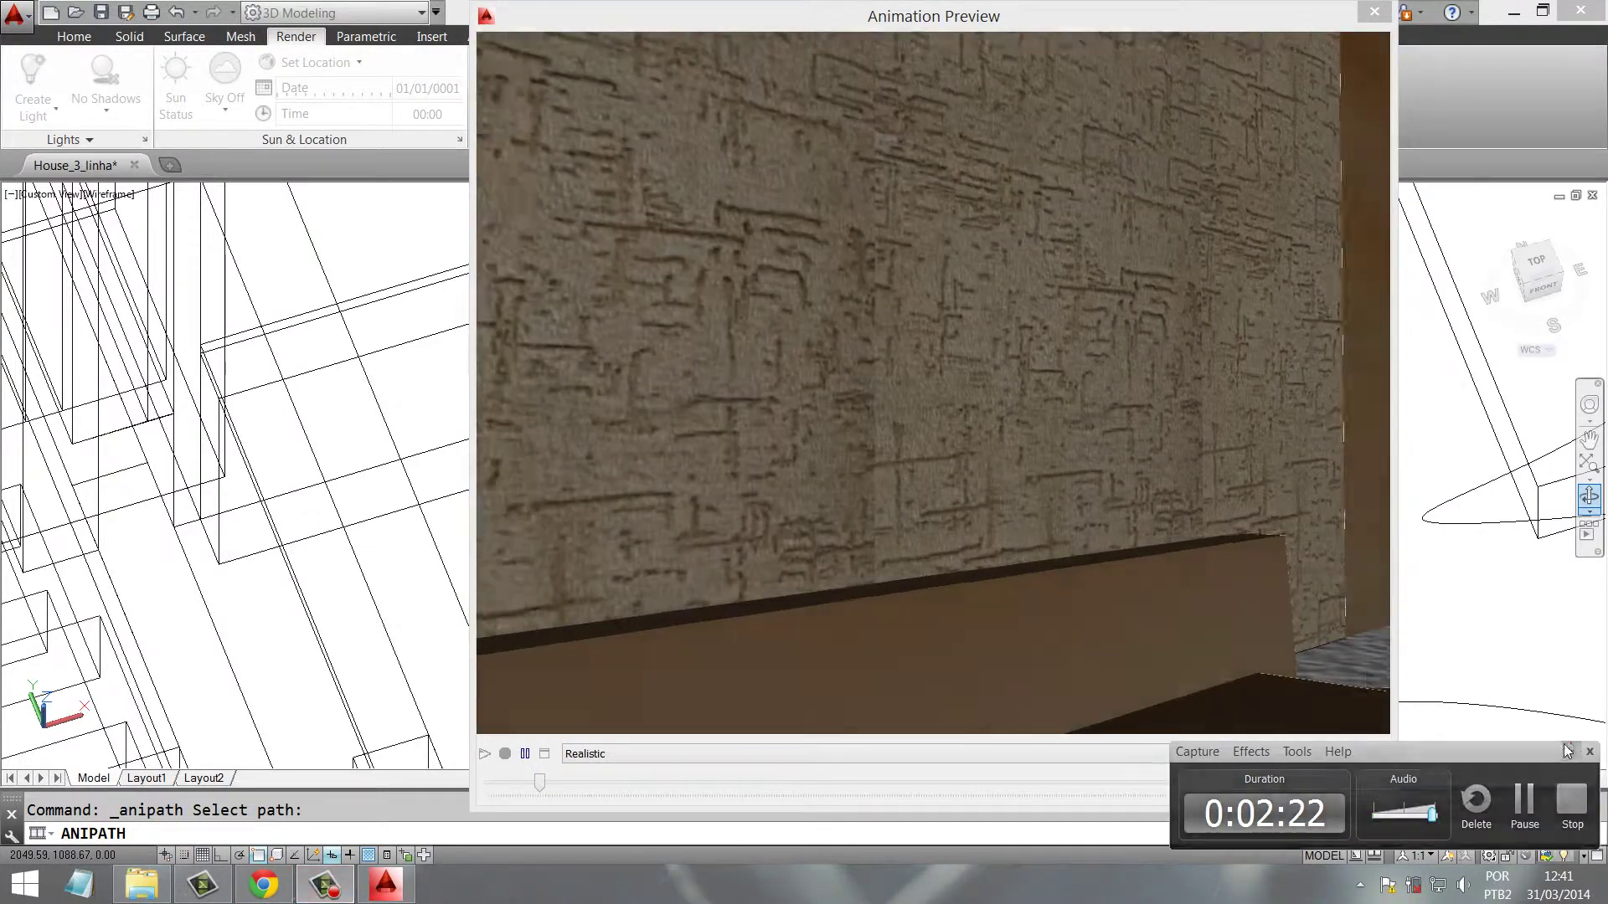
{"action": "left_click", "coordinate": [1568, 750]}
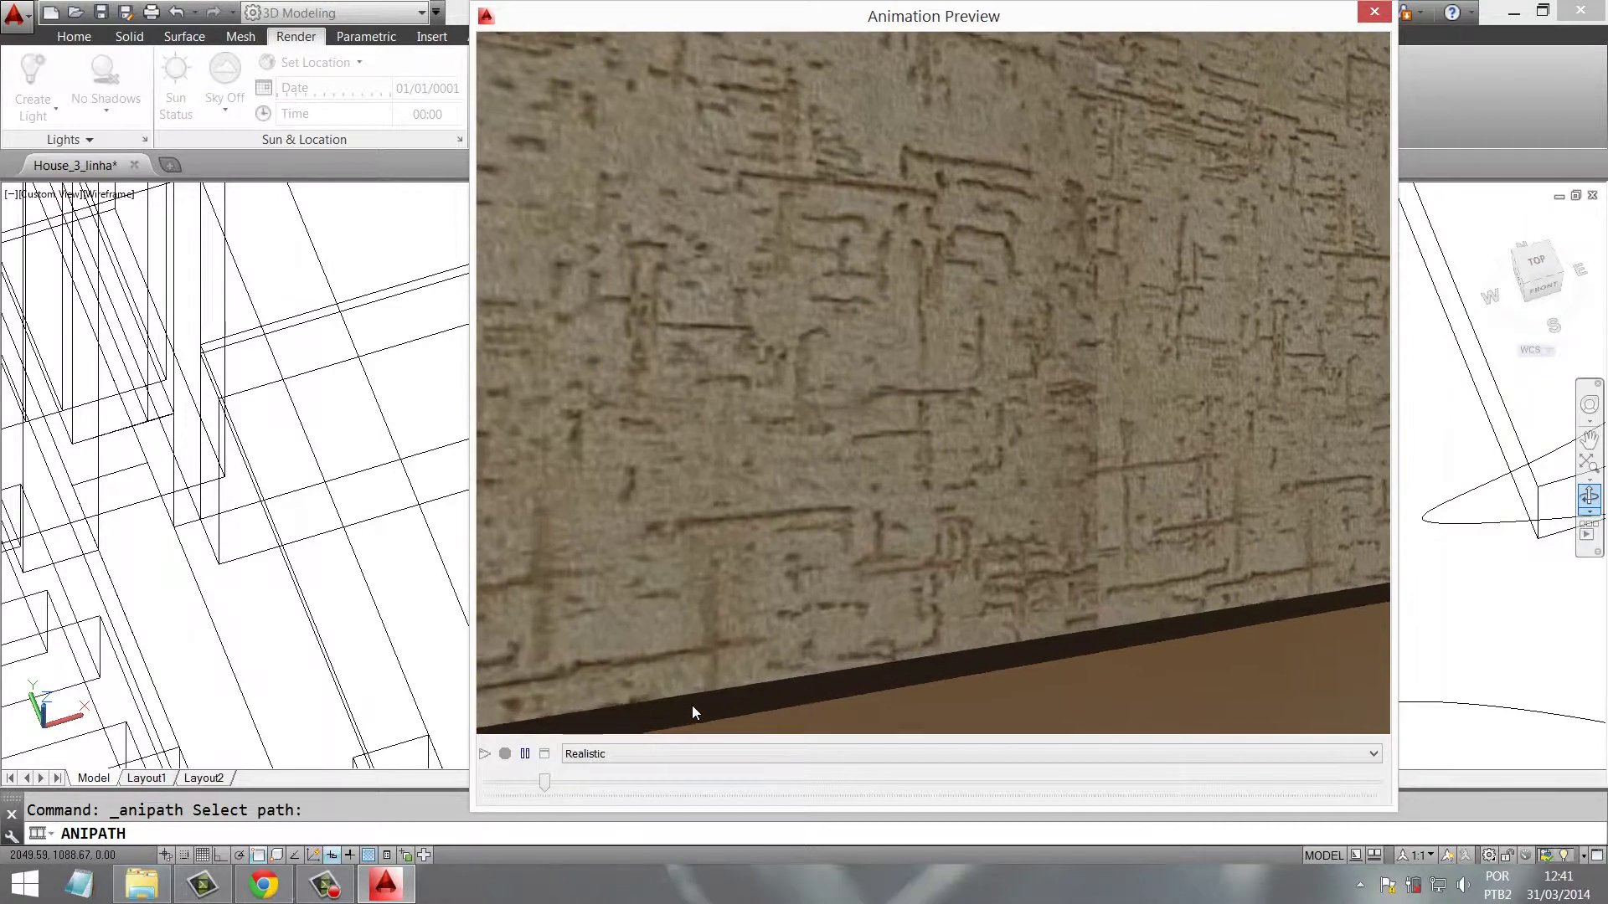